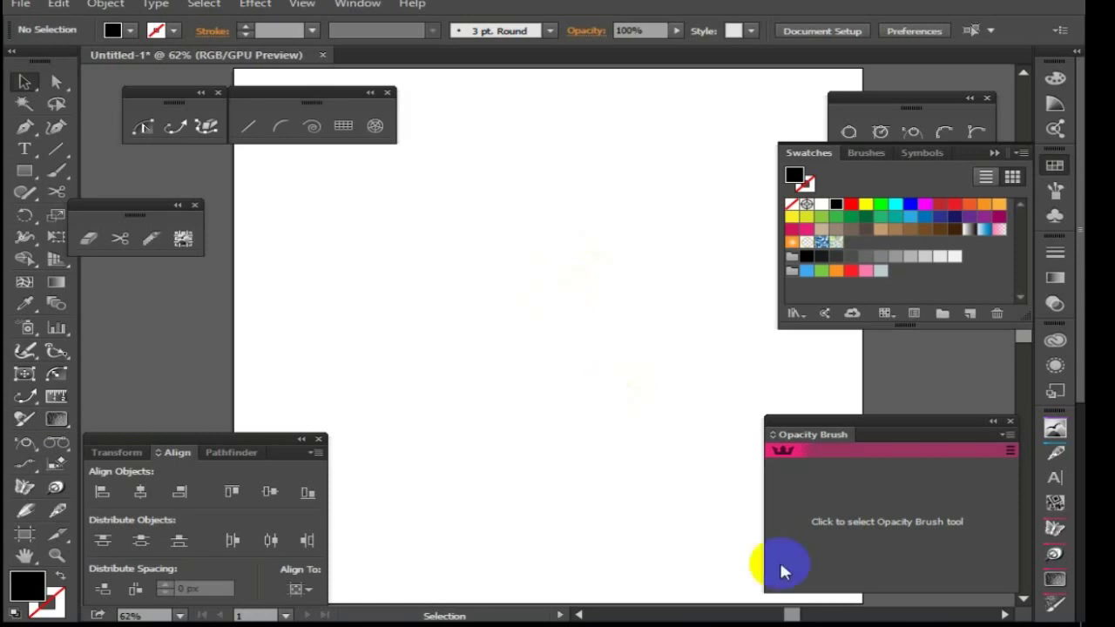
Step: Display the grid over the blank Untitled-1 artboard and zoom in slightly
click(866, 623)
click(867, 624)
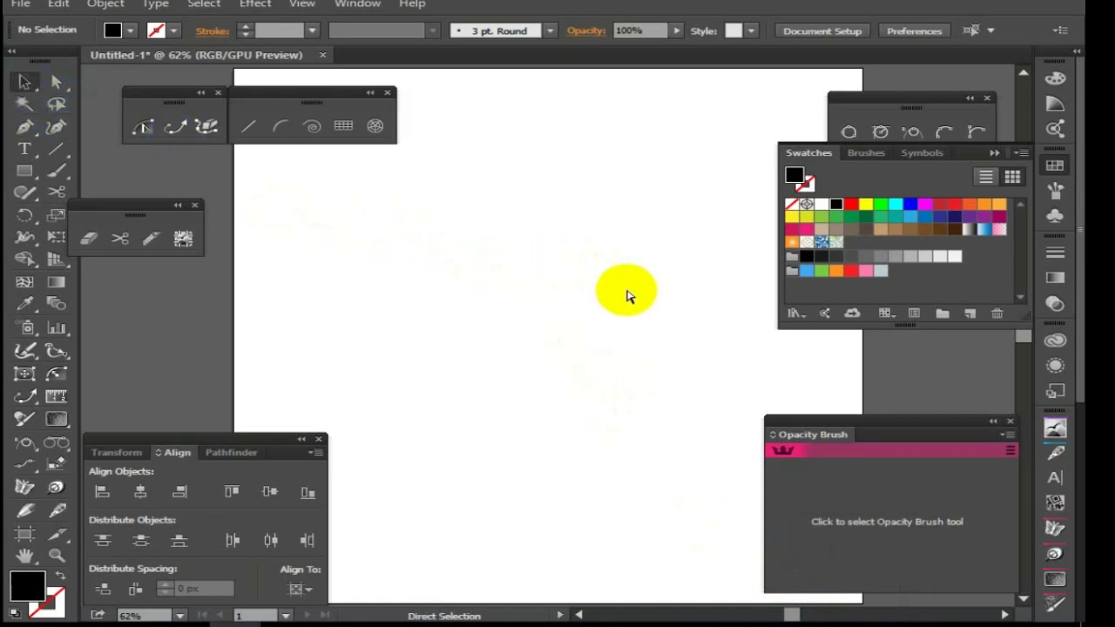
key(ctrl+apostrophe)
key(ctrl+plus)
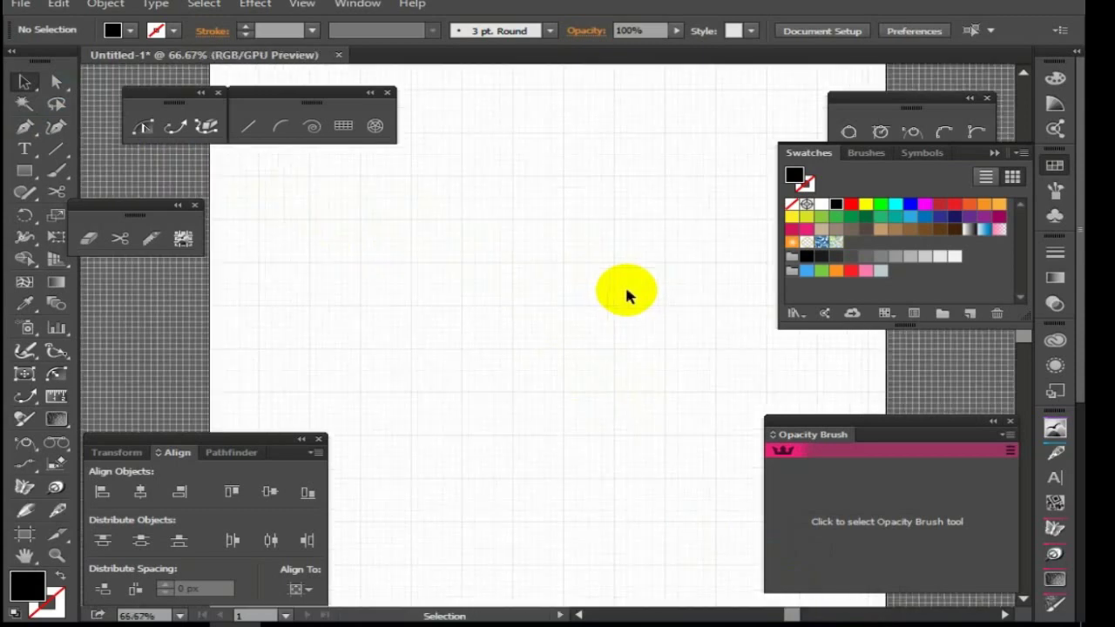
Step: Draw a circle on the left of the artboard with the Ellipse tool and swap its fill and stroke
drag(396, 279, 439, 282)
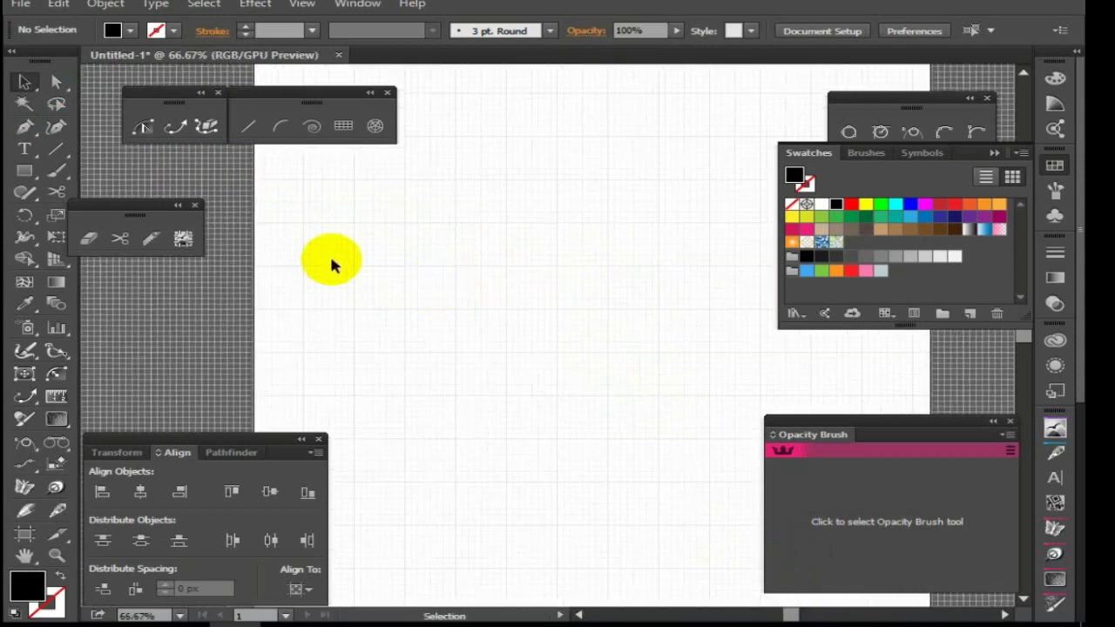
click(23, 174)
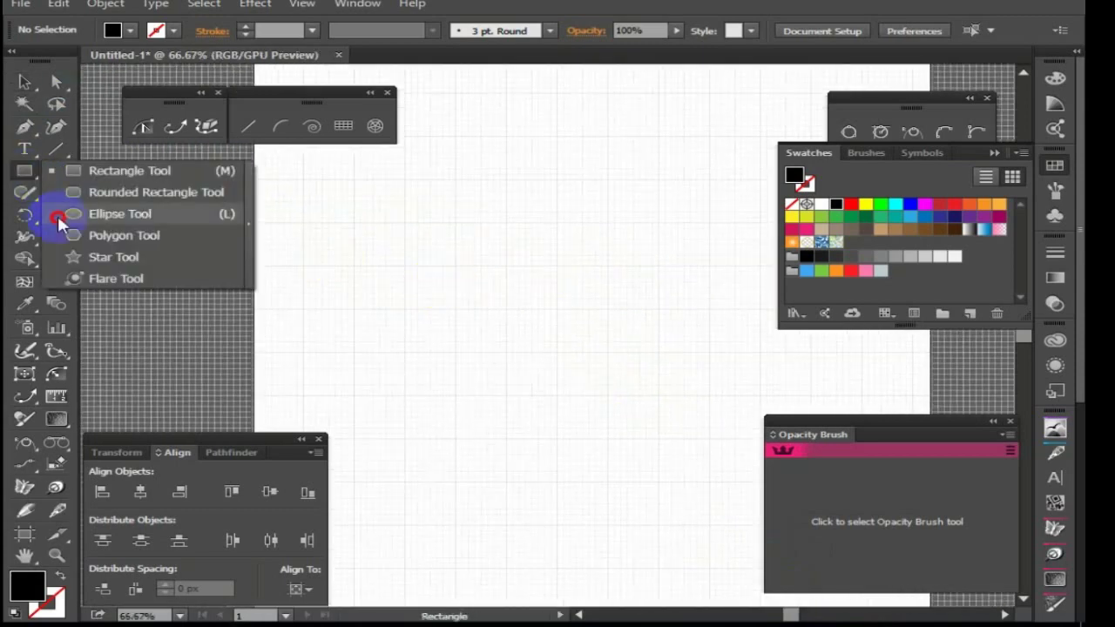
drag(23, 174, 61, 213)
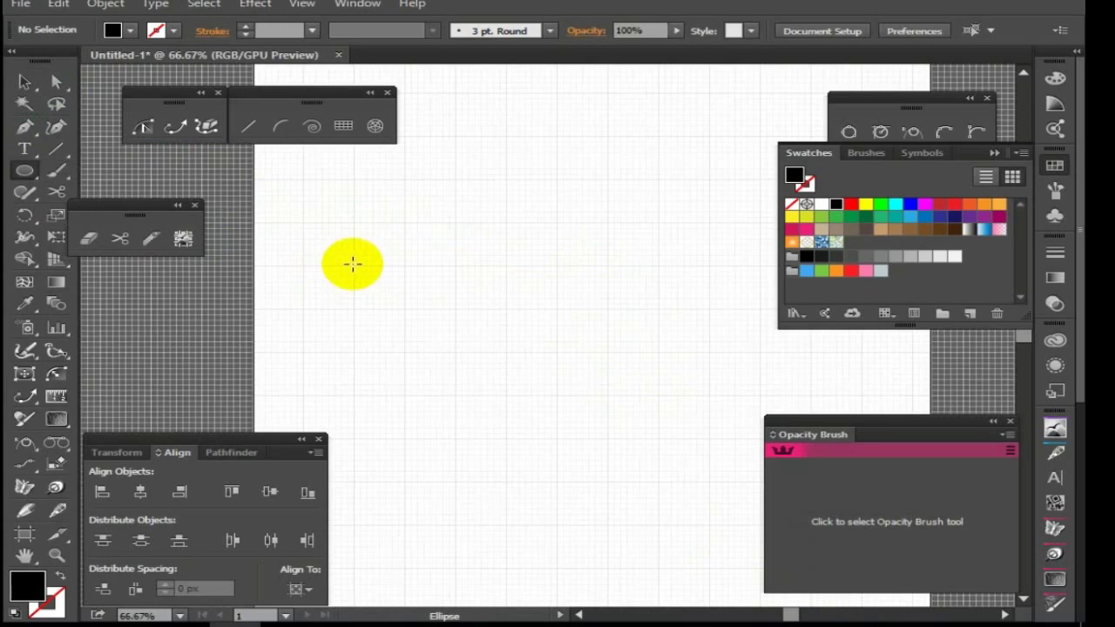
drag(352, 263, 366, 302)
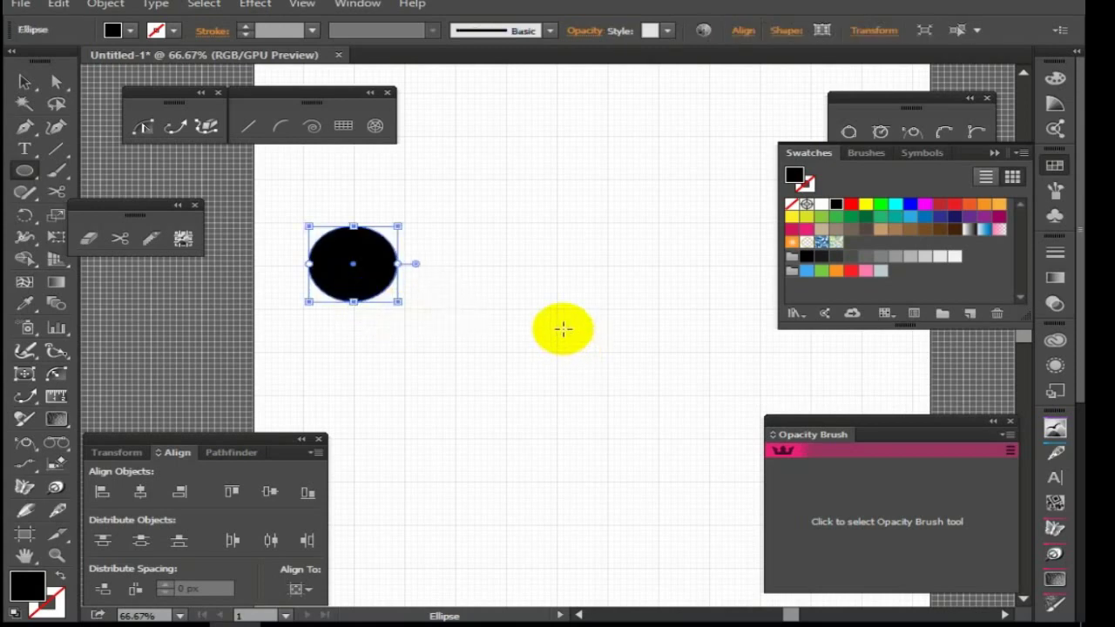
key(shift+x)
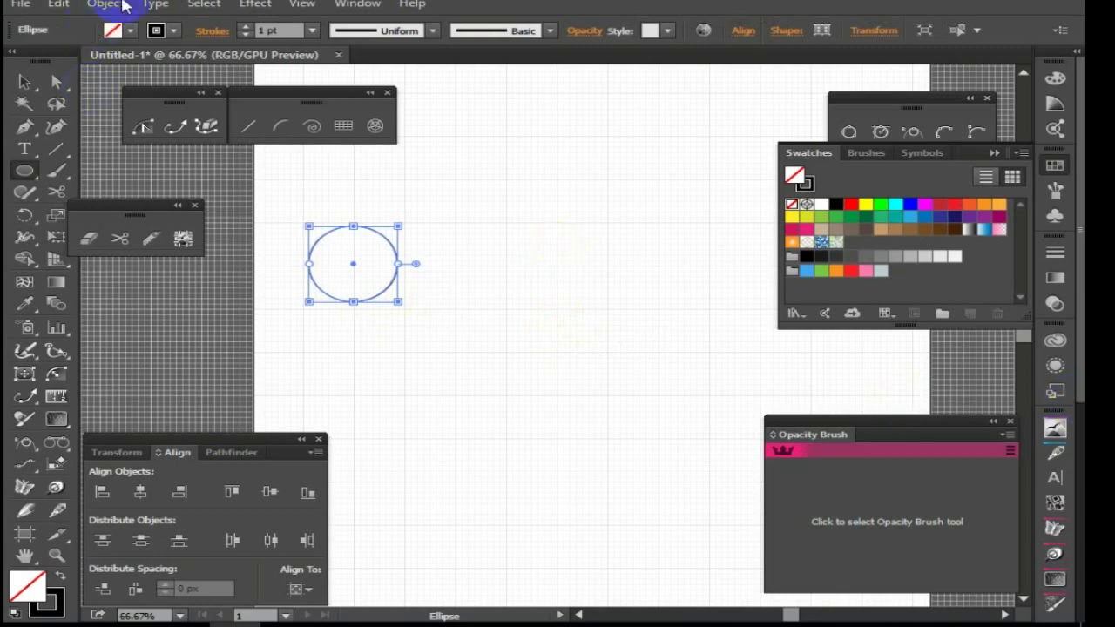
Step: Raise the circle's stroke weight step by step into a heavy black ring
click(247, 27)
click(247, 27)
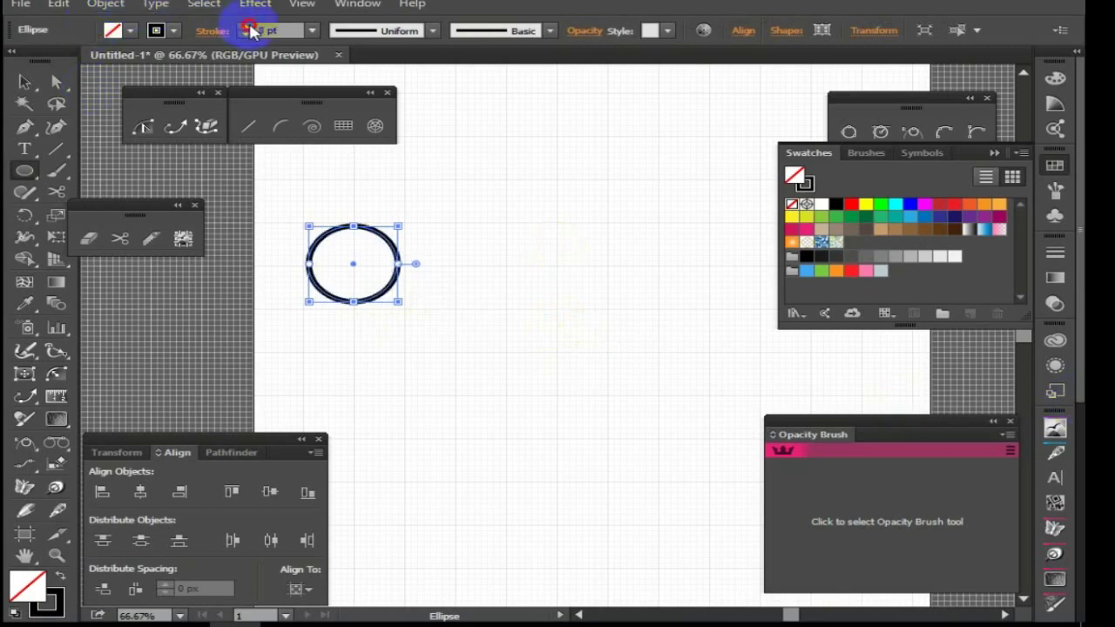
click(247, 27)
click(248, 27)
click(247, 27)
click(248, 27)
click(248, 27)
click(247, 27)
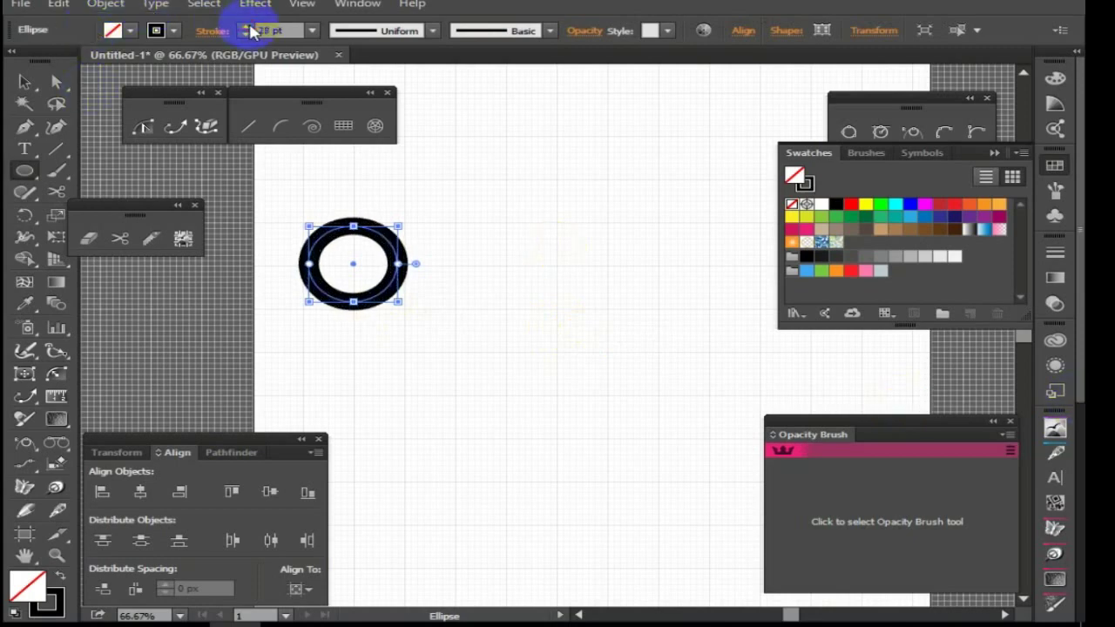
click(247, 27)
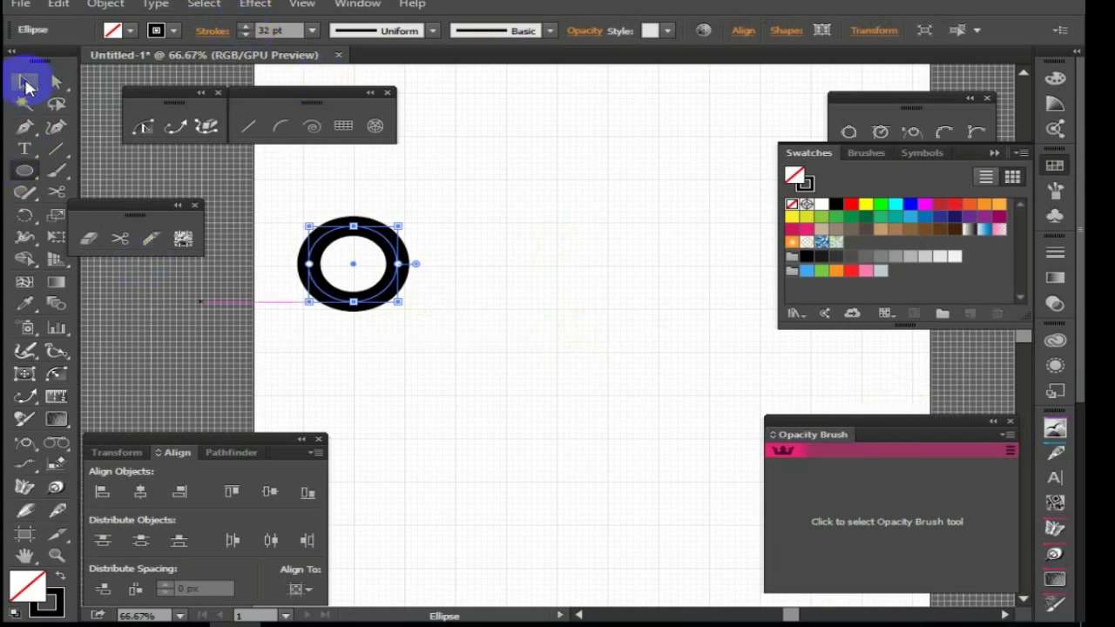
Step: Set a 32 pt stroke, copy the ring about 171 px right, and repeat with Ctrl+D
click(25, 82)
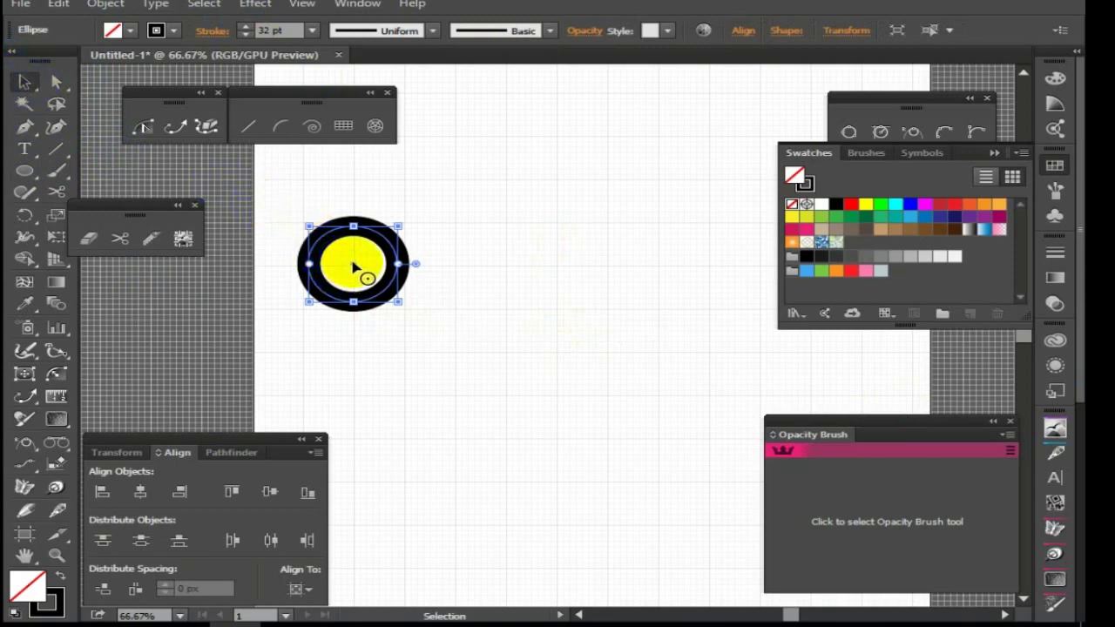
drag(352, 267, 478, 267)
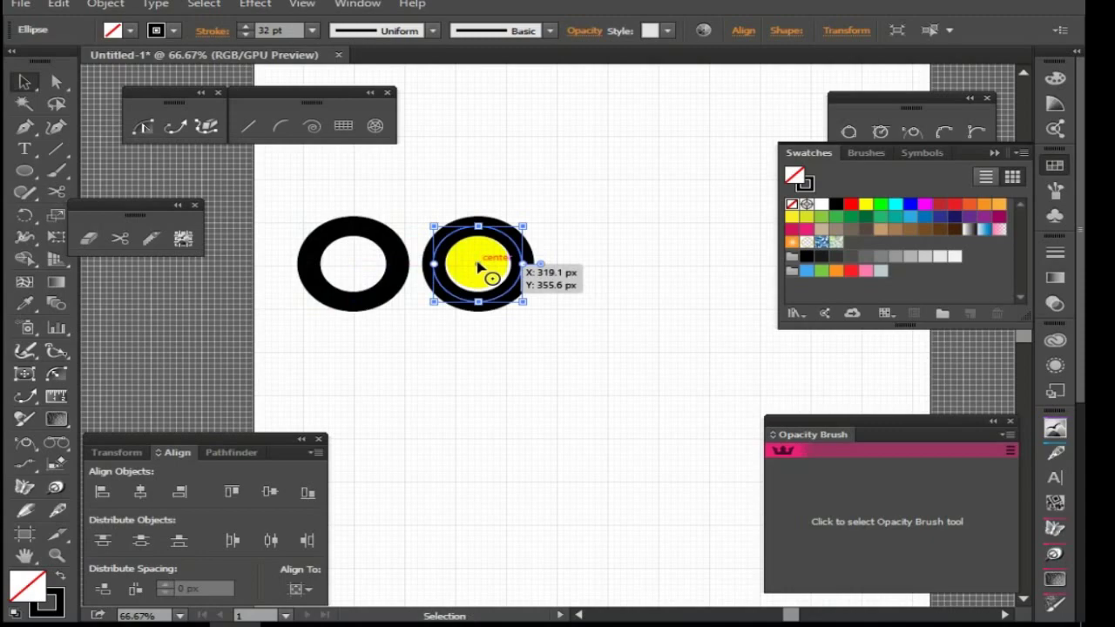
key(ctrl+d)
key(ctrl+d)
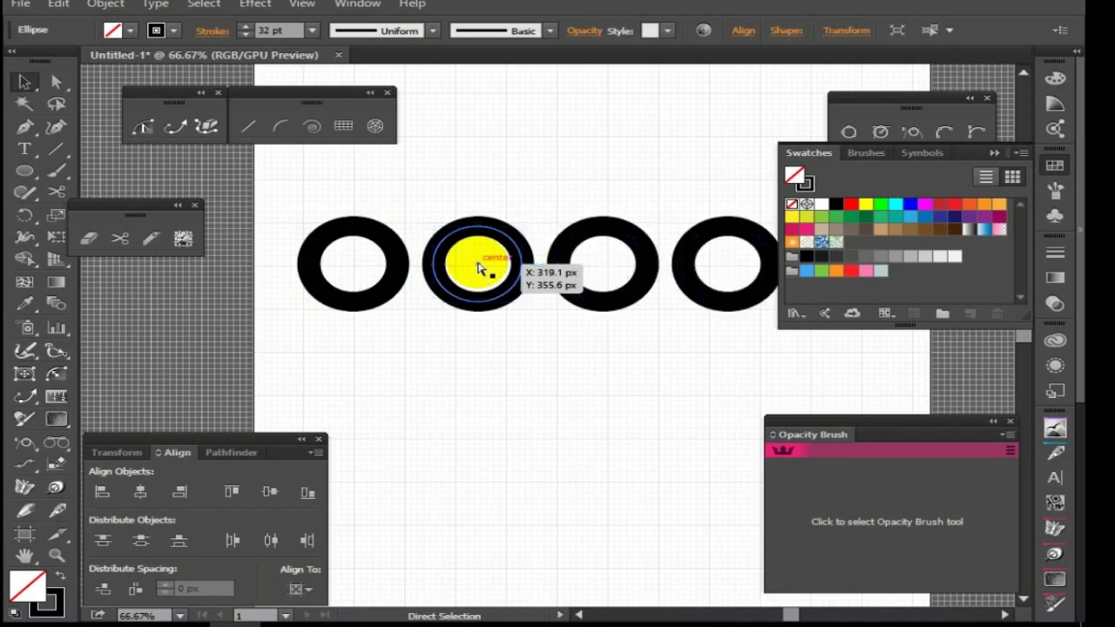
drag(498, 157, 469, 191)
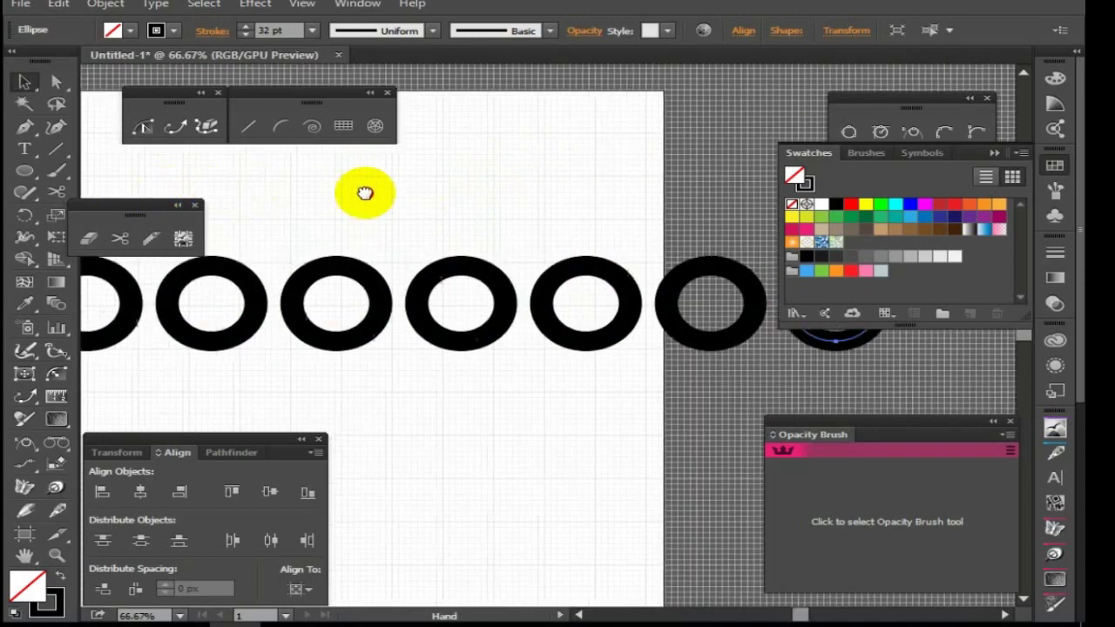
click(345, 199)
drag(349, 199, 459, 185)
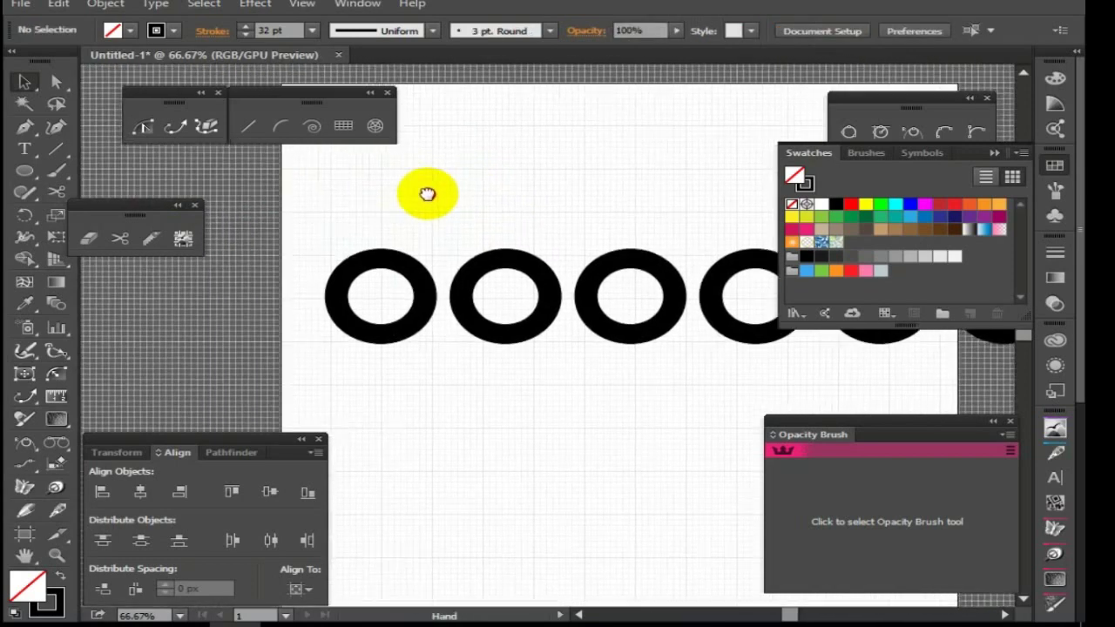
Step: Draw a vertical stem down from the first ring to form a p
click(53, 150)
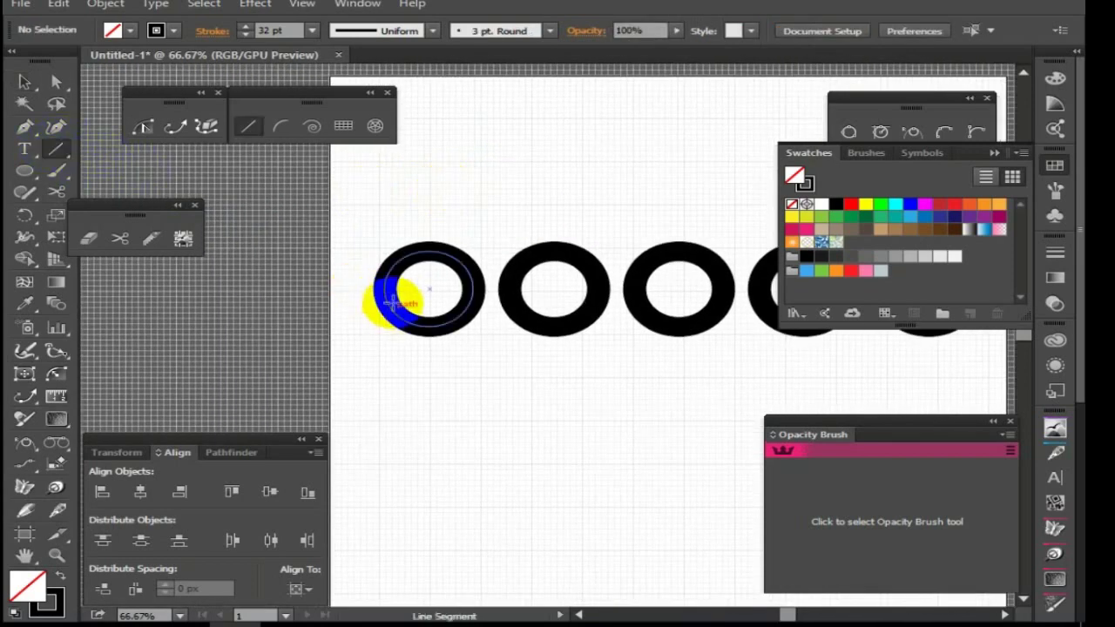
drag(384, 252, 384, 374)
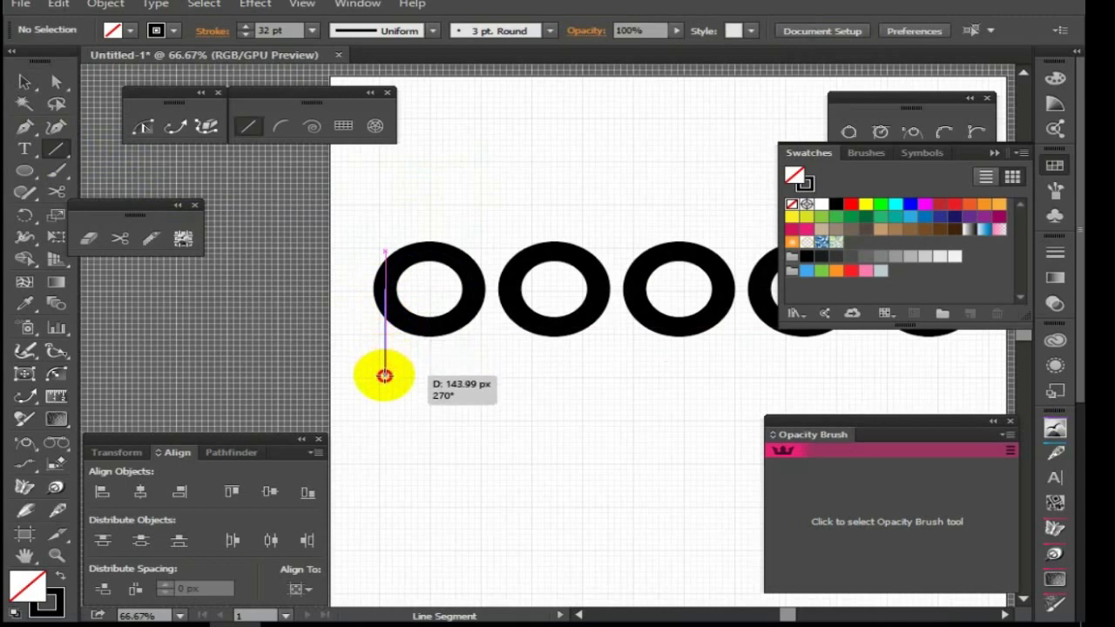
drag(384, 376, 384, 376)
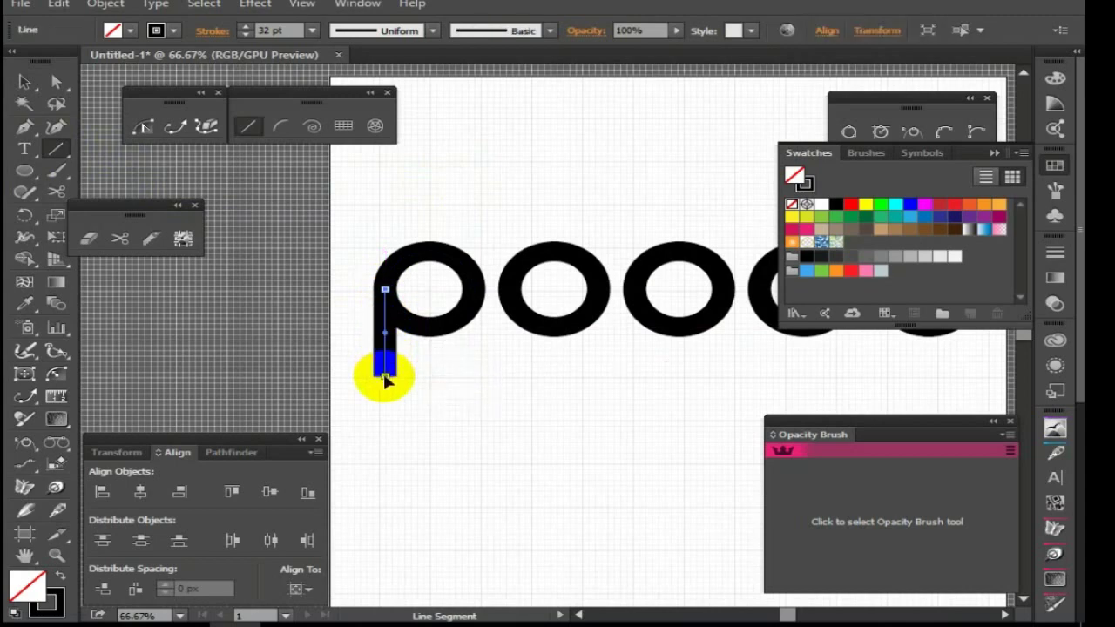
Step: Copy the stem onto the third ring to form the second p
click(28, 83)
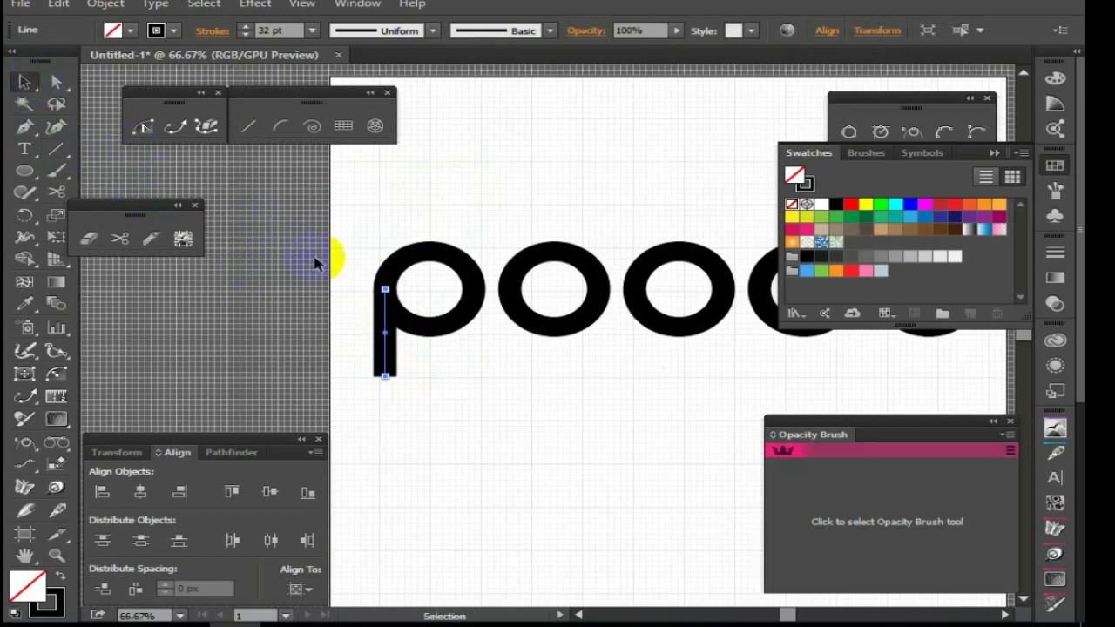
click(322, 251)
scroll(313, 235, right, 3)
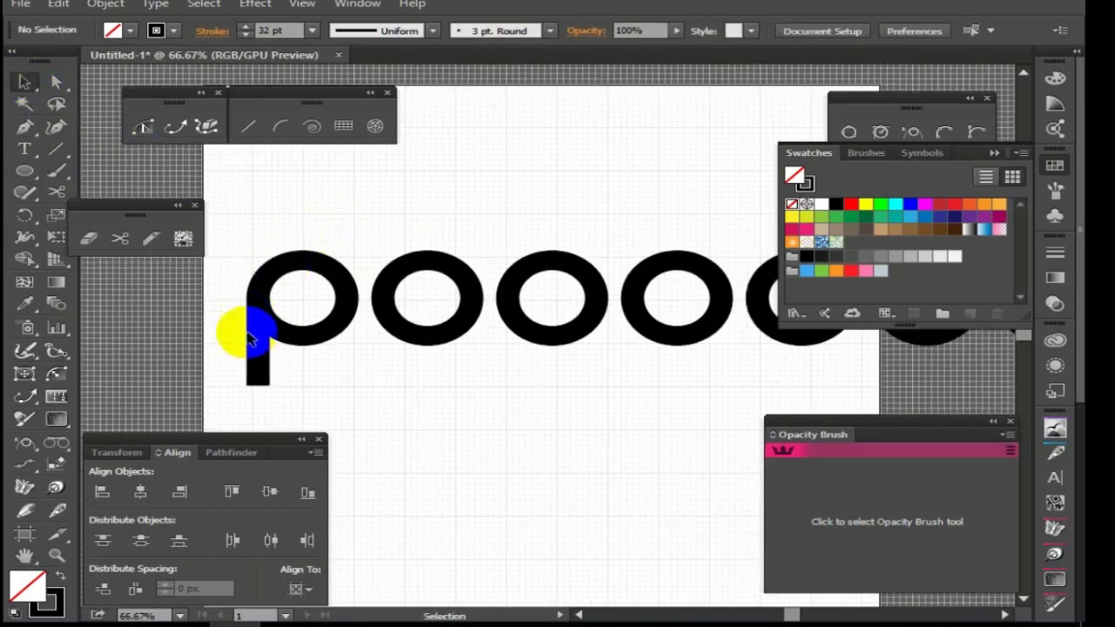
drag(259, 351, 508, 353)
scroll(507, 380, right, 3)
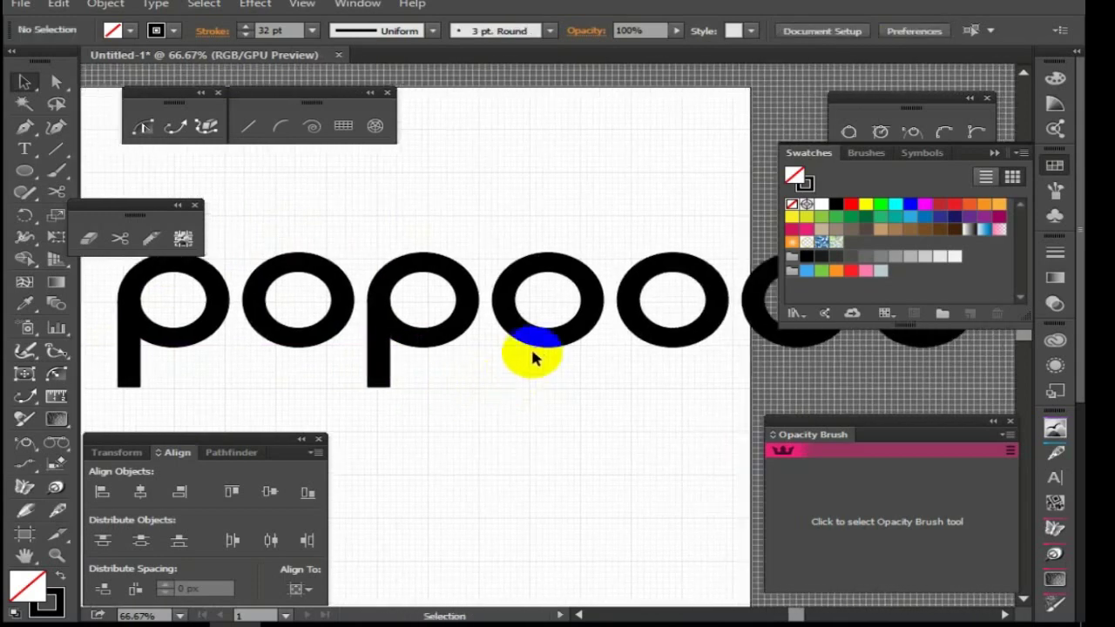
Step: Delete the fourth ring's top anchor to cut away its upper half
click(537, 346)
click(56, 82)
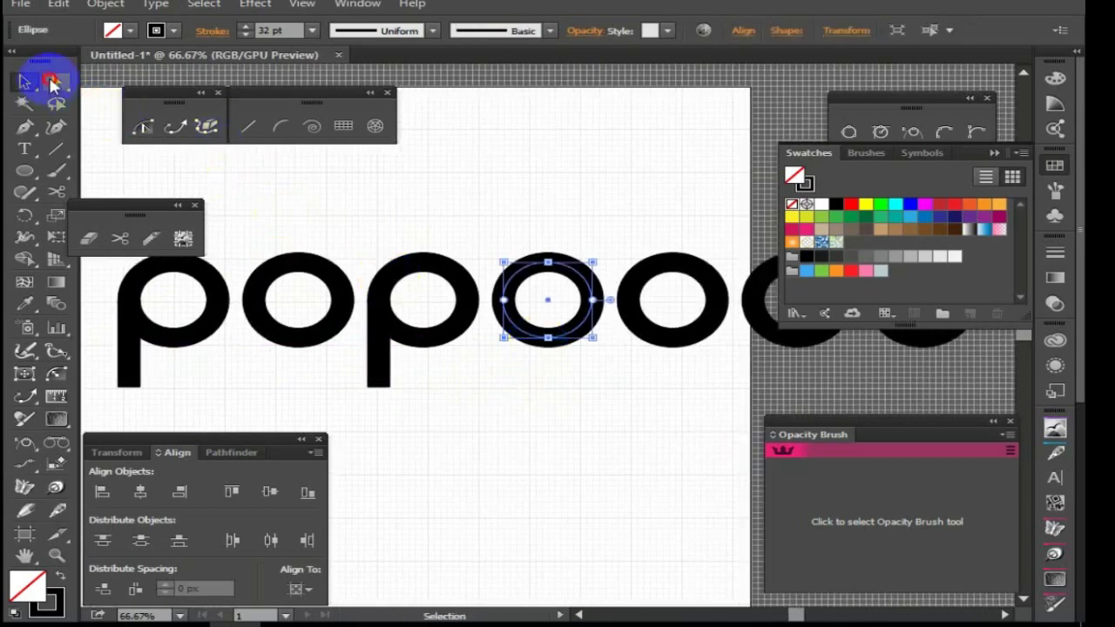
click(547, 261)
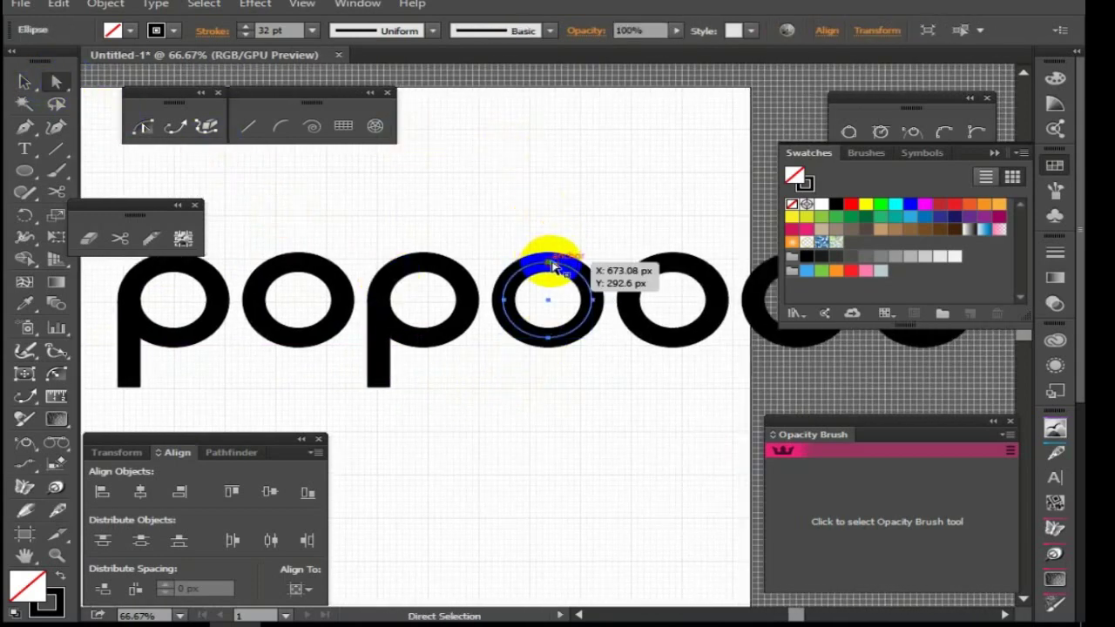
key(Delete)
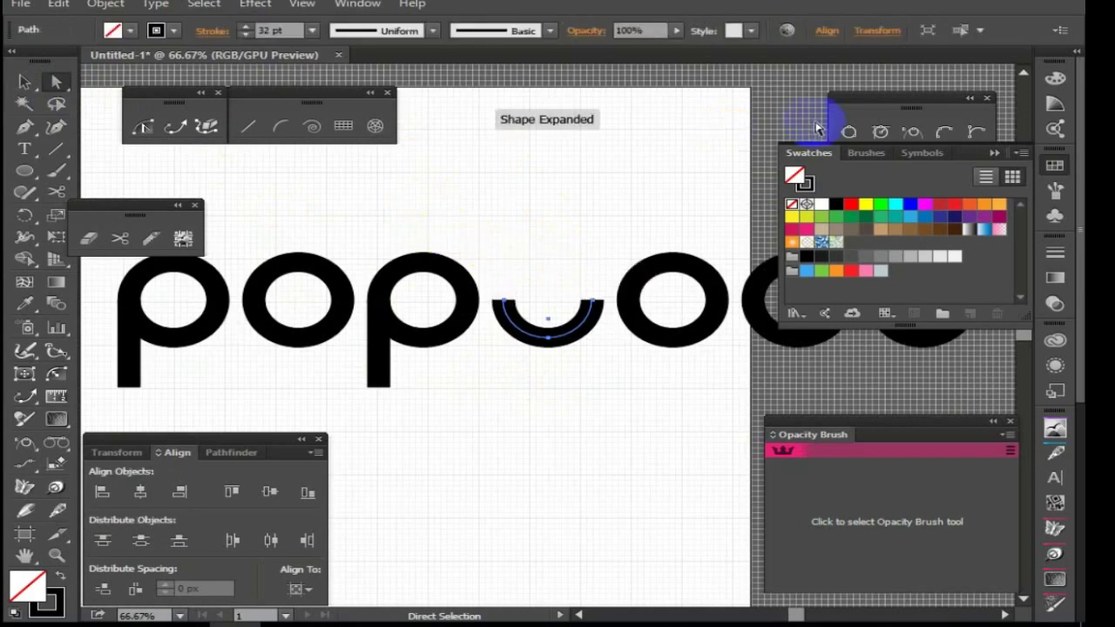
drag(861, 128, 693, 106)
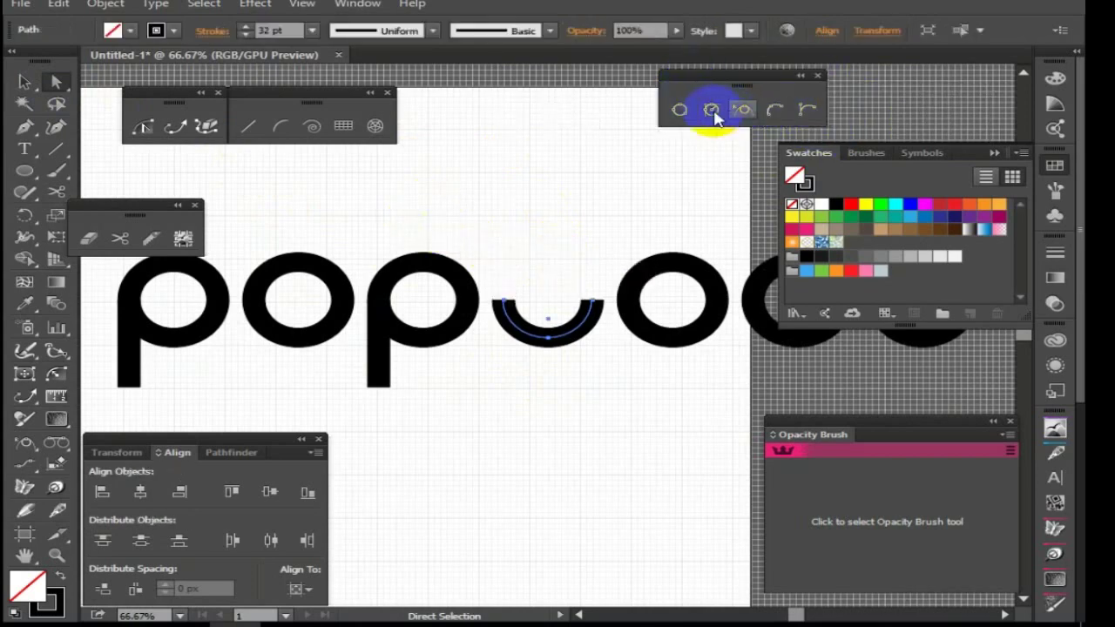
click(742, 109)
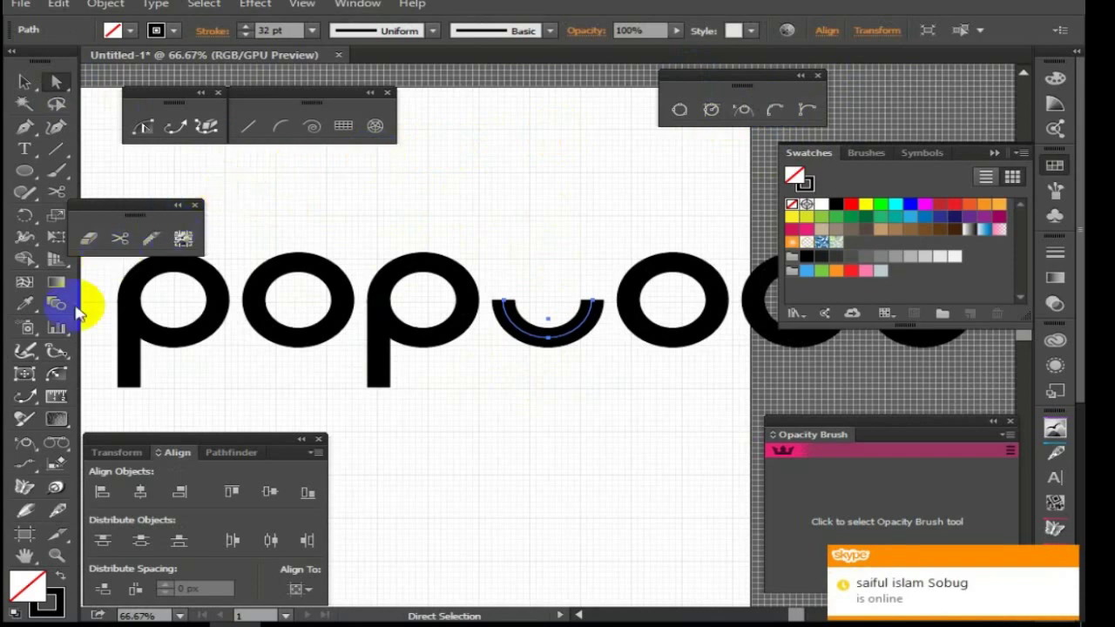
Step: Extend both arc ends upward into equal straight arms, forming a u
click(175, 126)
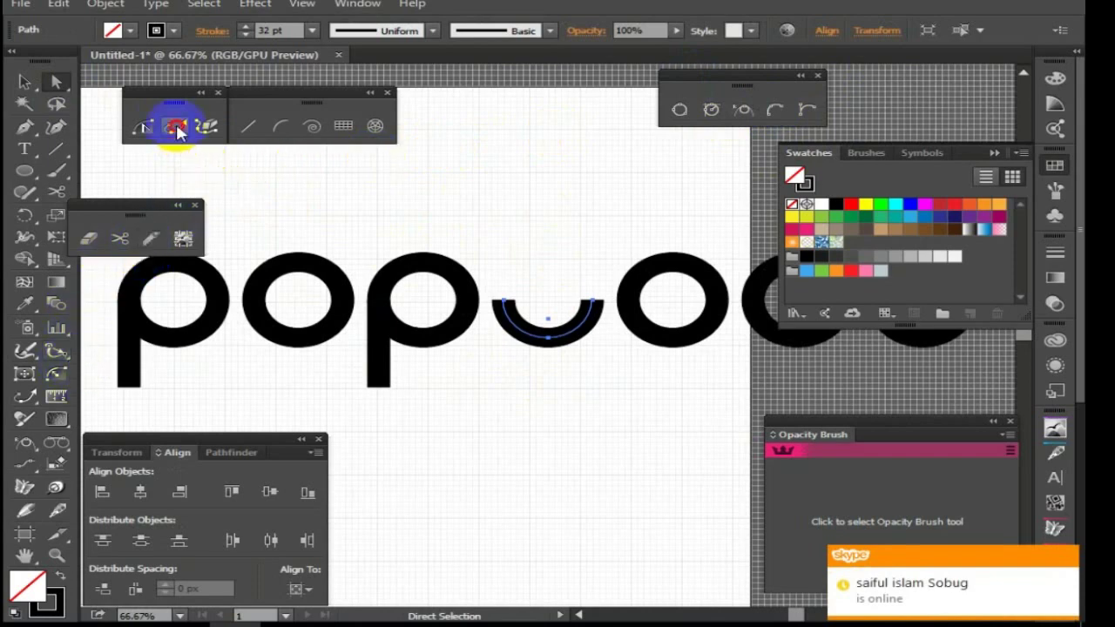
drag(502, 303, 508, 259)
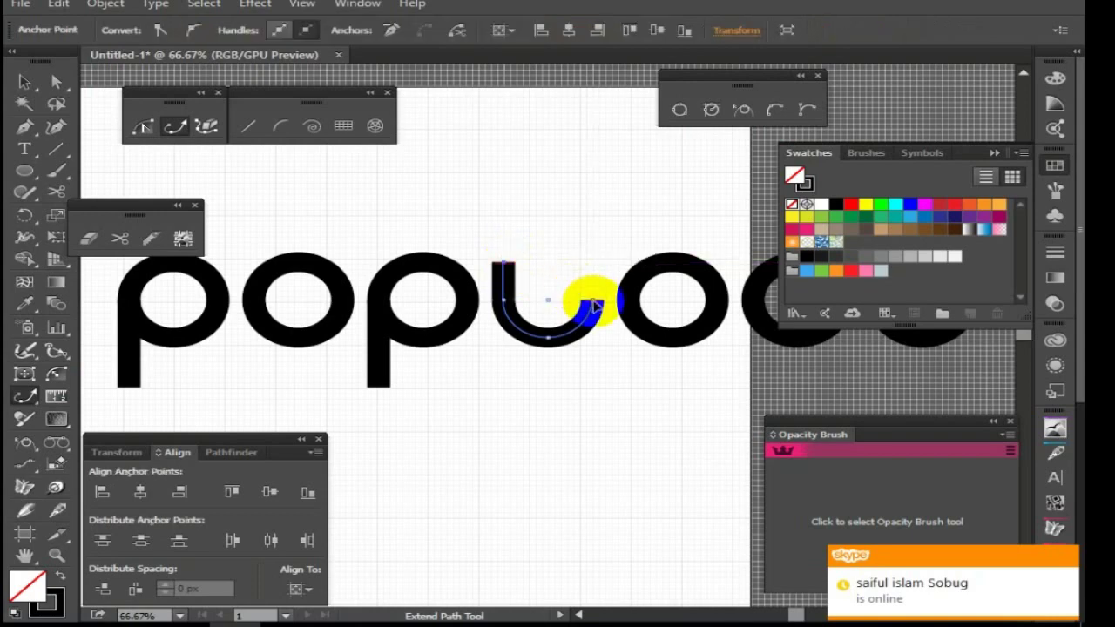
drag(593, 300, 593, 262)
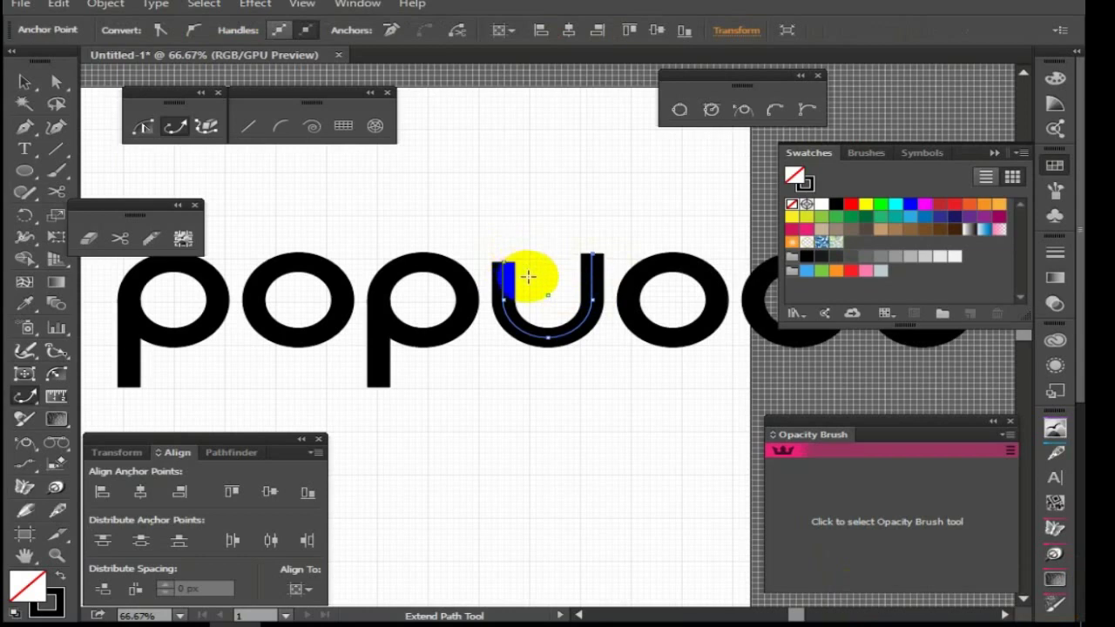
drag(503, 259, 505, 251)
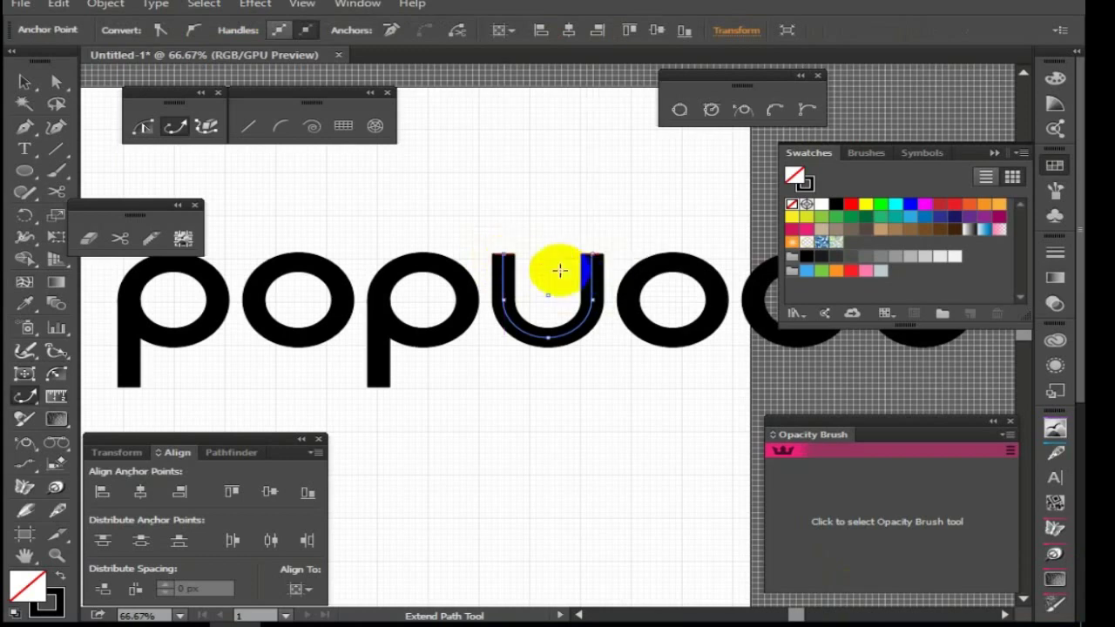
drag(650, 346, 518, 343)
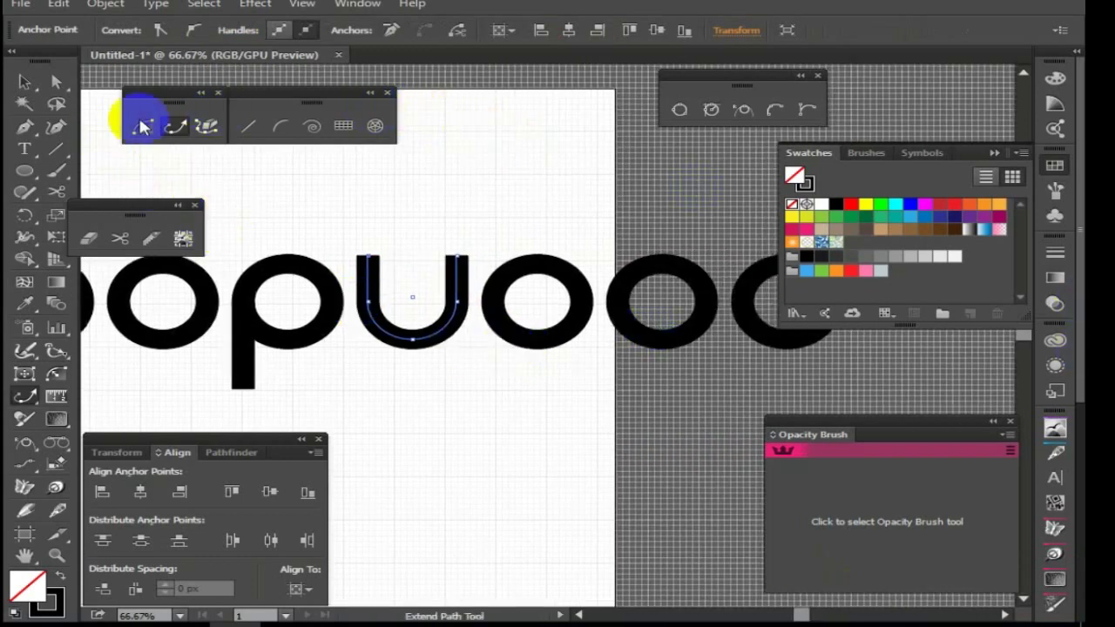
click(59, 84)
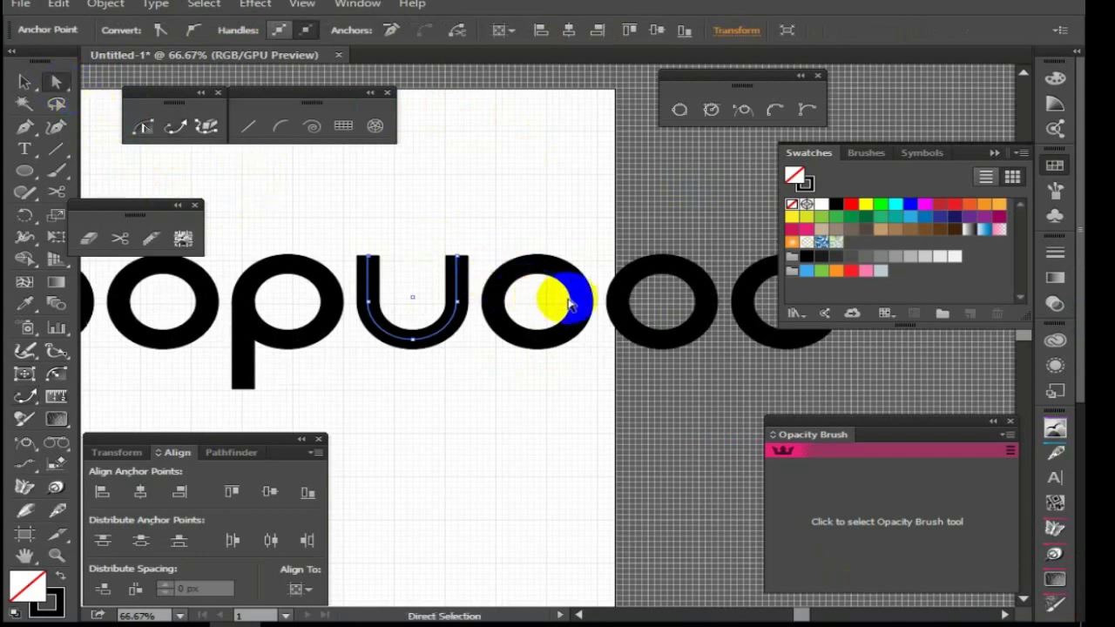
click(582, 305)
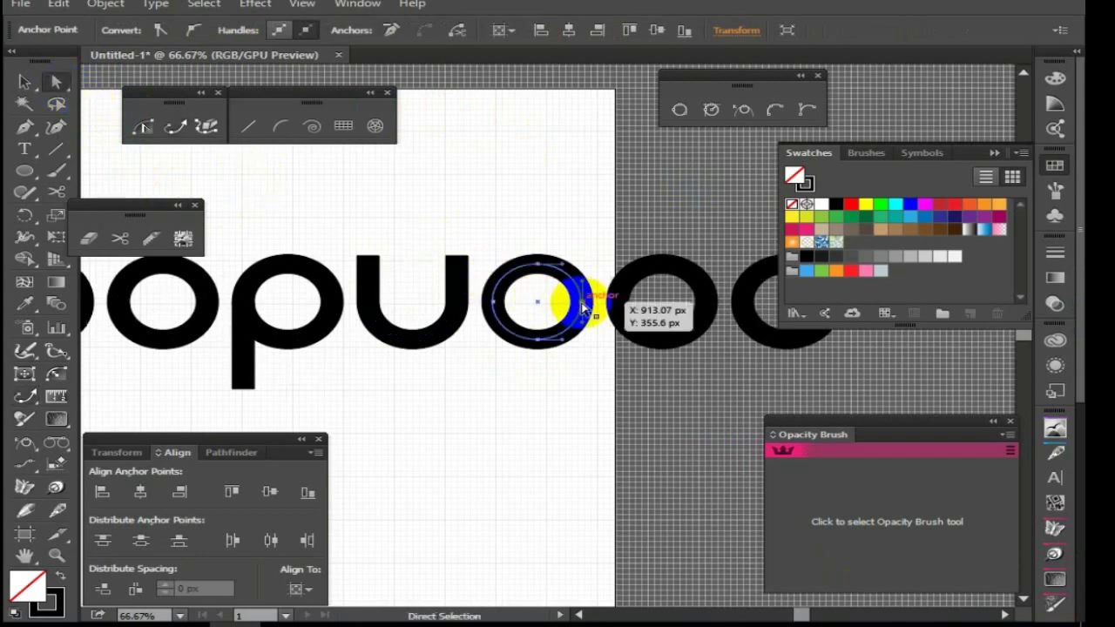
Step: Delete the fifth ring's right anchor and extend its top end upward into a tall l stem
key(Delete)
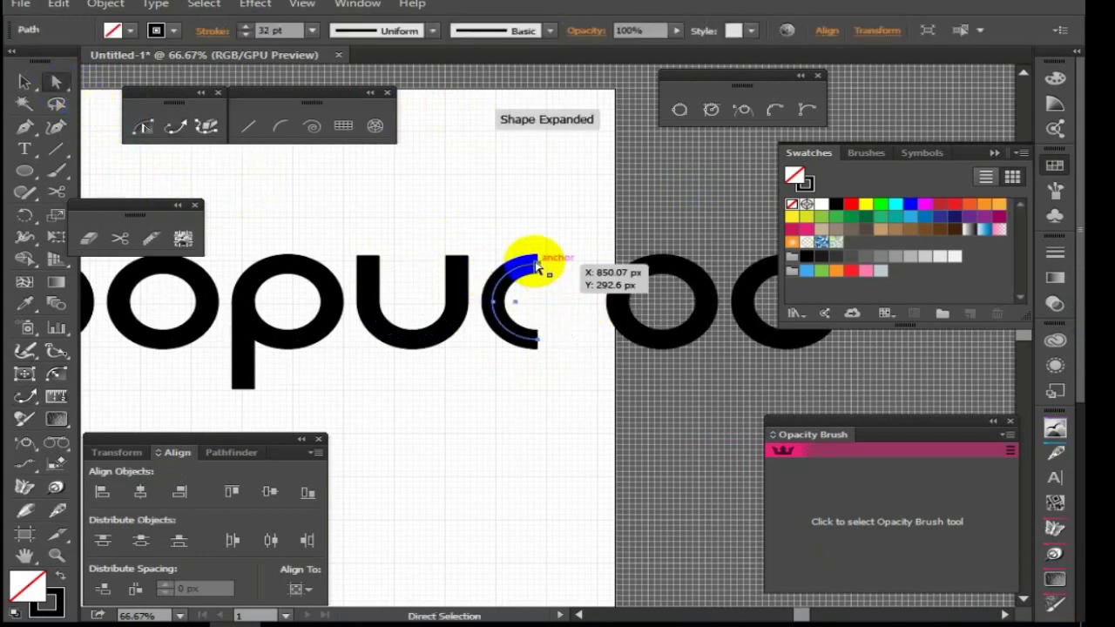
click(175, 126)
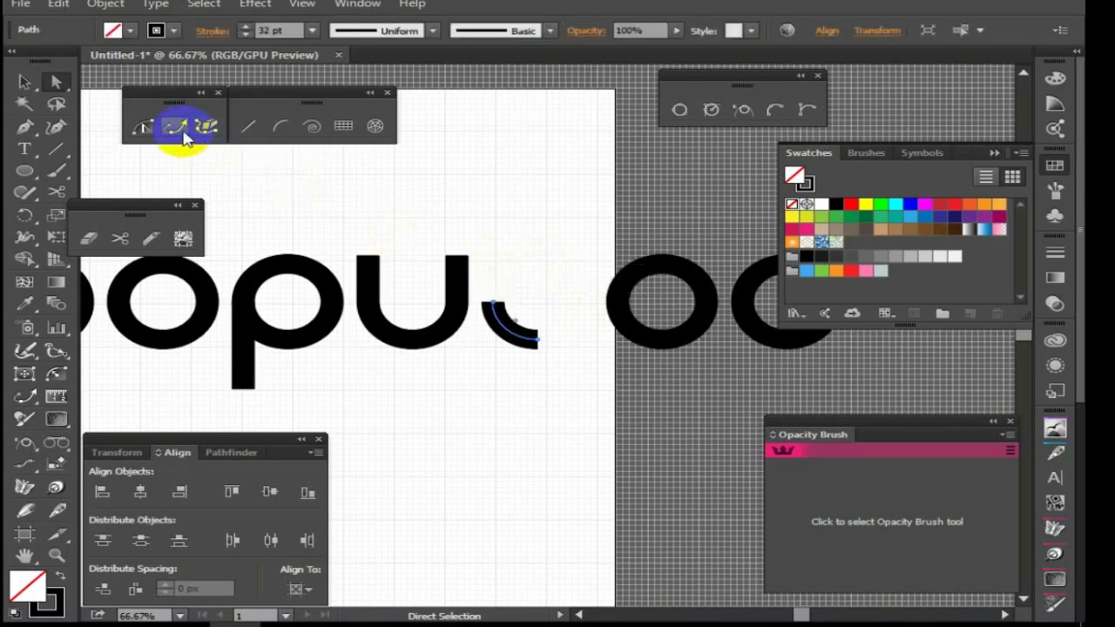
mouse_move(493, 302)
mouse_down()
mouse_move(499, 218)
mouse_move(630, 273)
mouse_up()
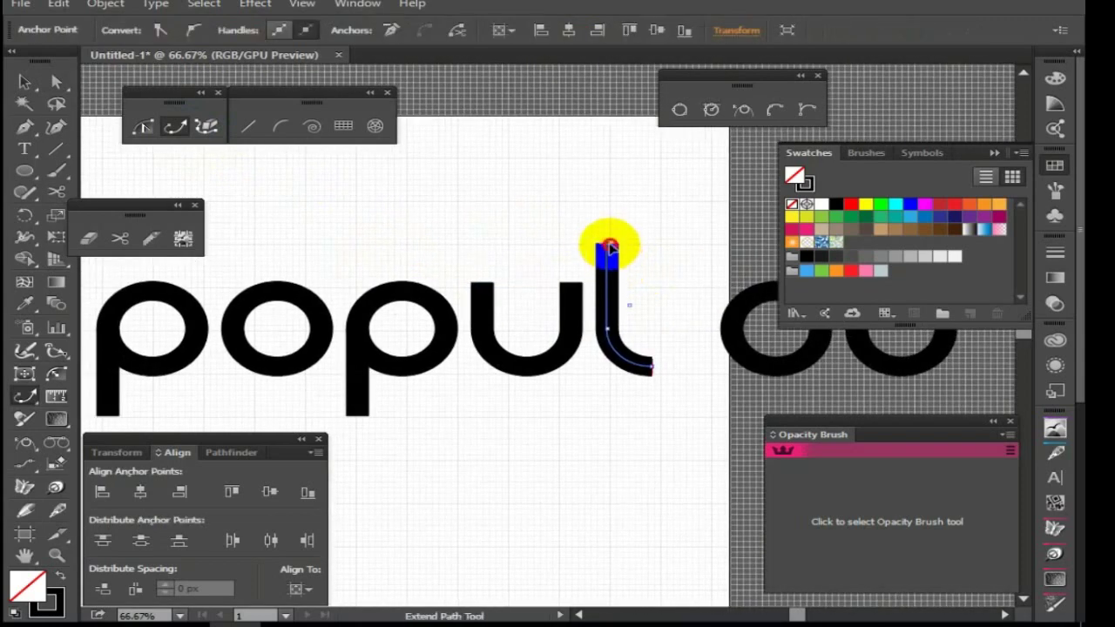
mouse_move(609, 247)
mouse_down()
mouse_move(609, 235)
mouse_move(562, 261)
mouse_up()
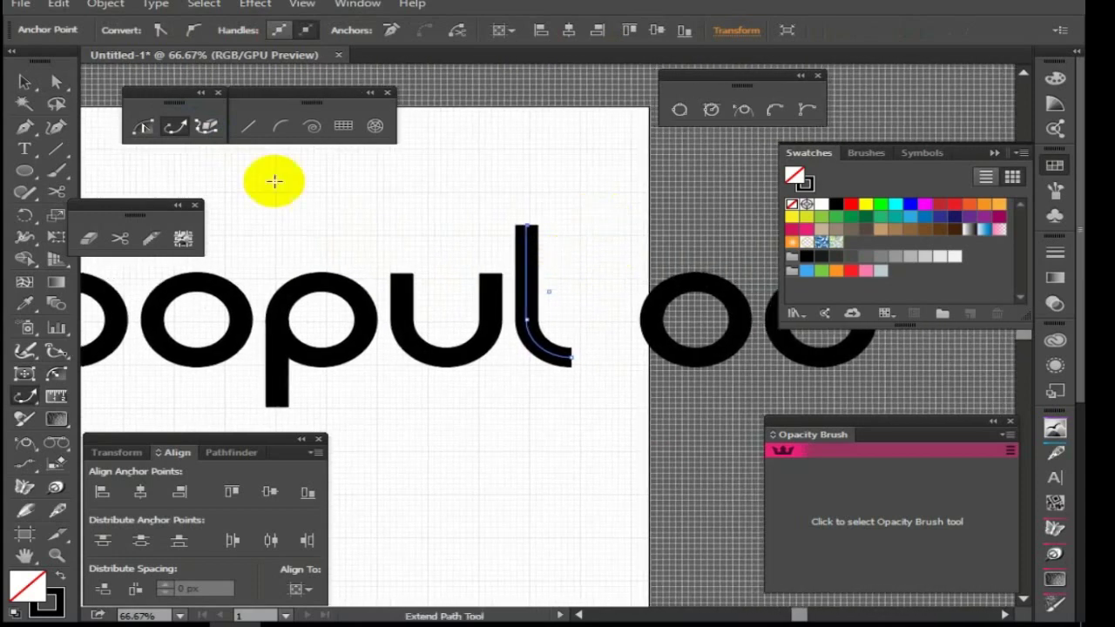
Step: Draw a horizontal crossbar across the middle of the sixth ring with the Pen tool
click(60, 82)
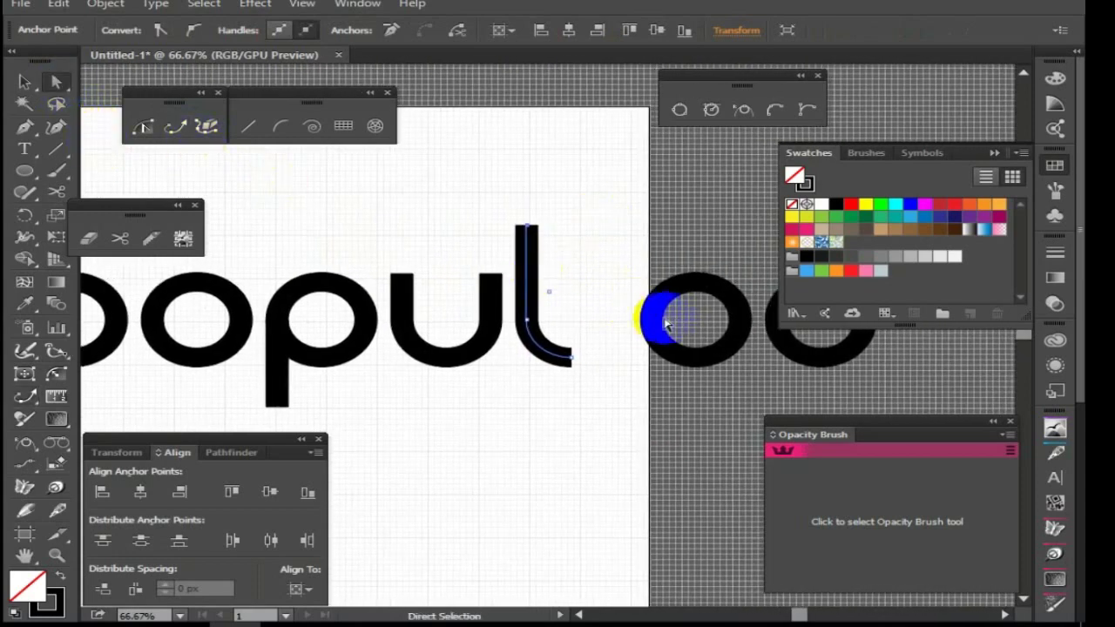
click(667, 324)
key(p)
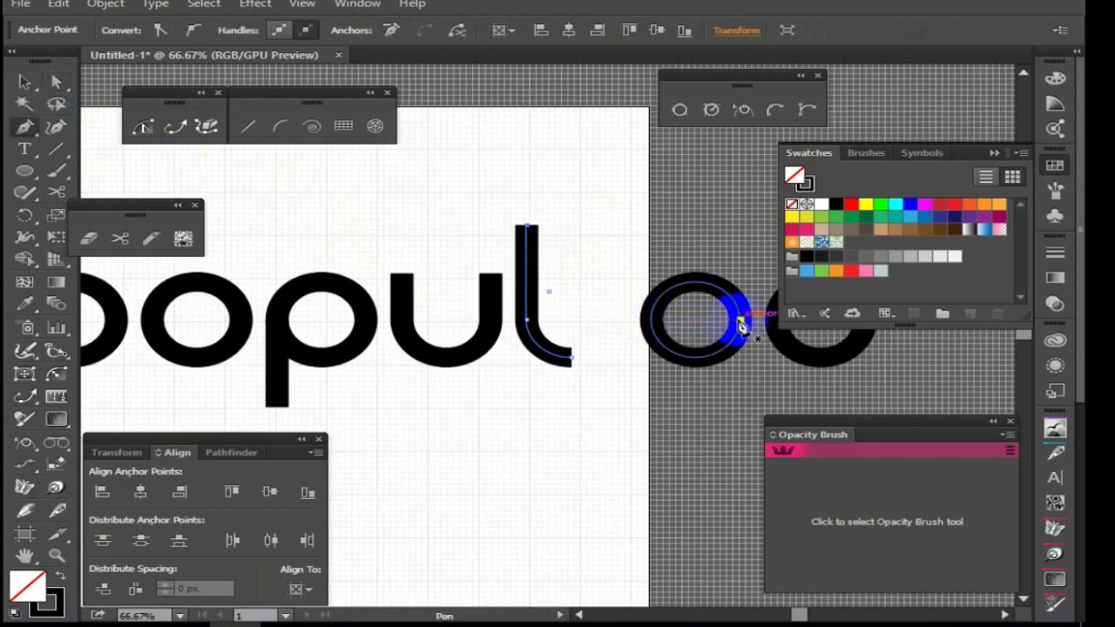
click(739, 323)
click(653, 320)
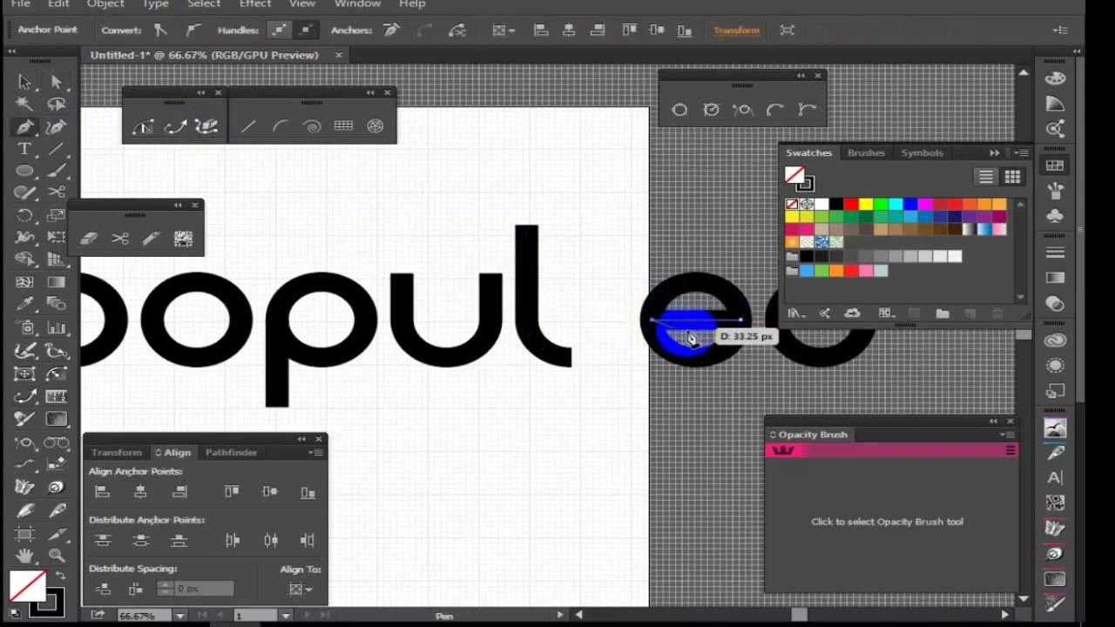
drag(688, 338, 548, 323)
Step: Delete the ring's lower-right segment to open the letter e
click(56, 82)
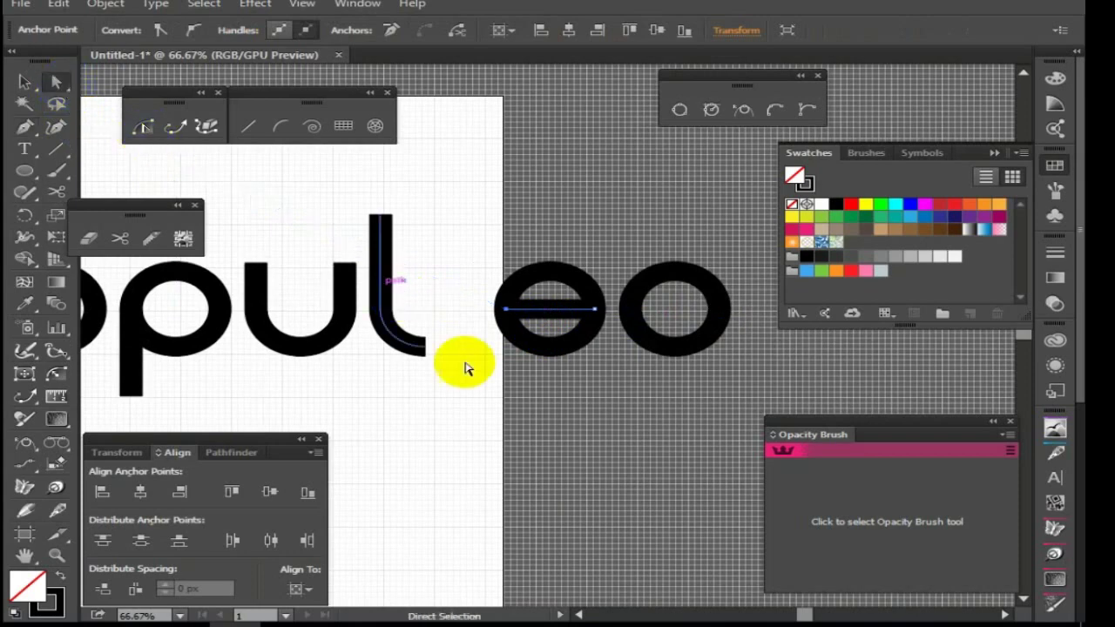
click(527, 417)
click(588, 338)
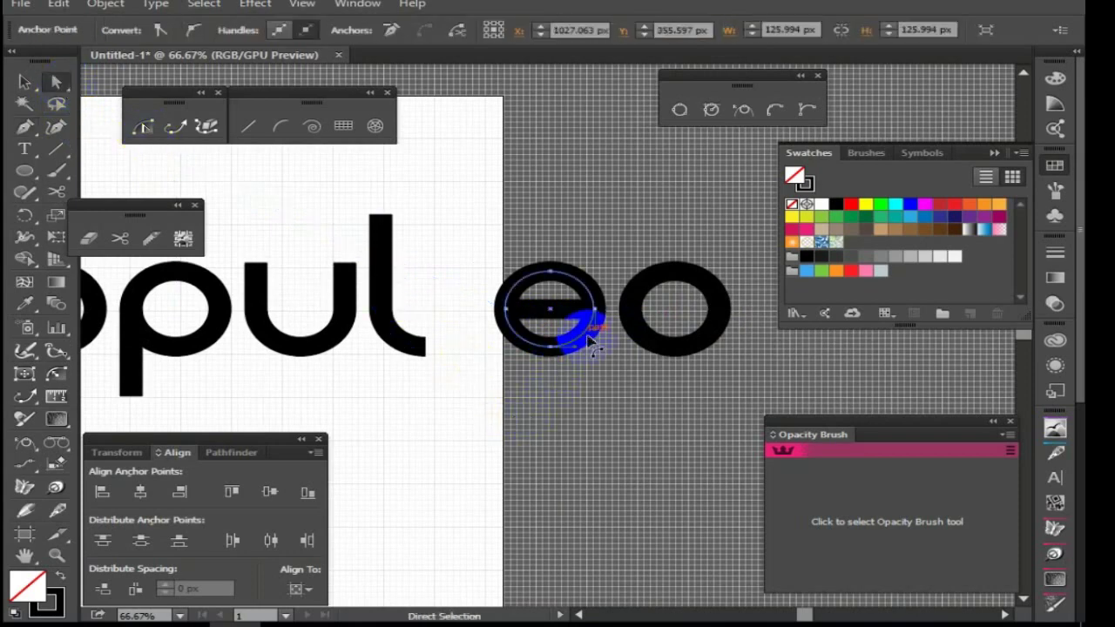
key(Delete)
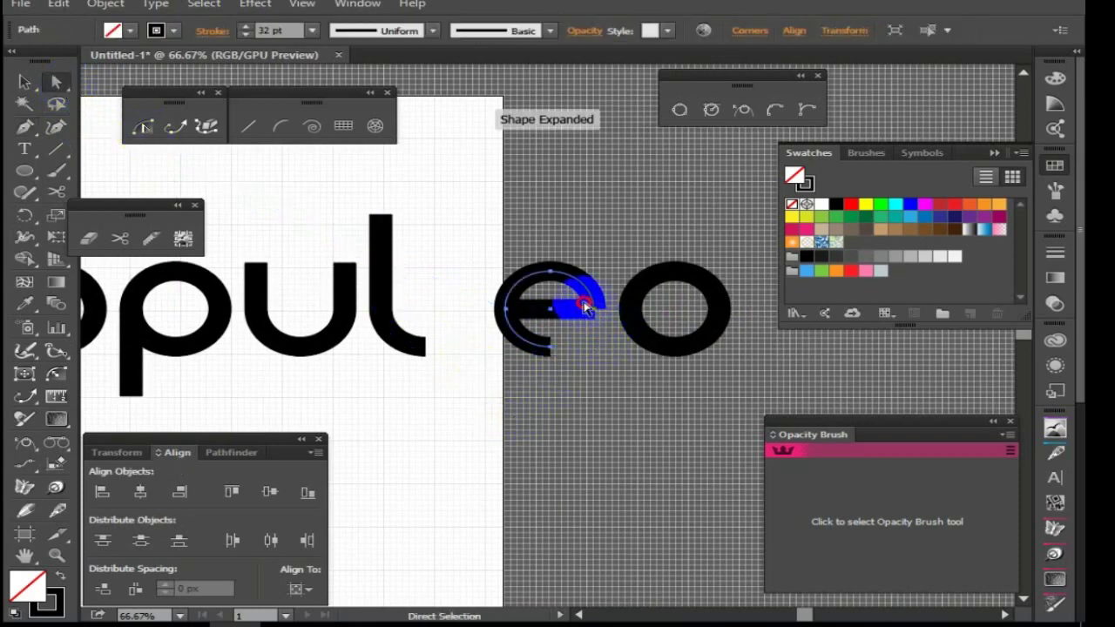
click(585, 307)
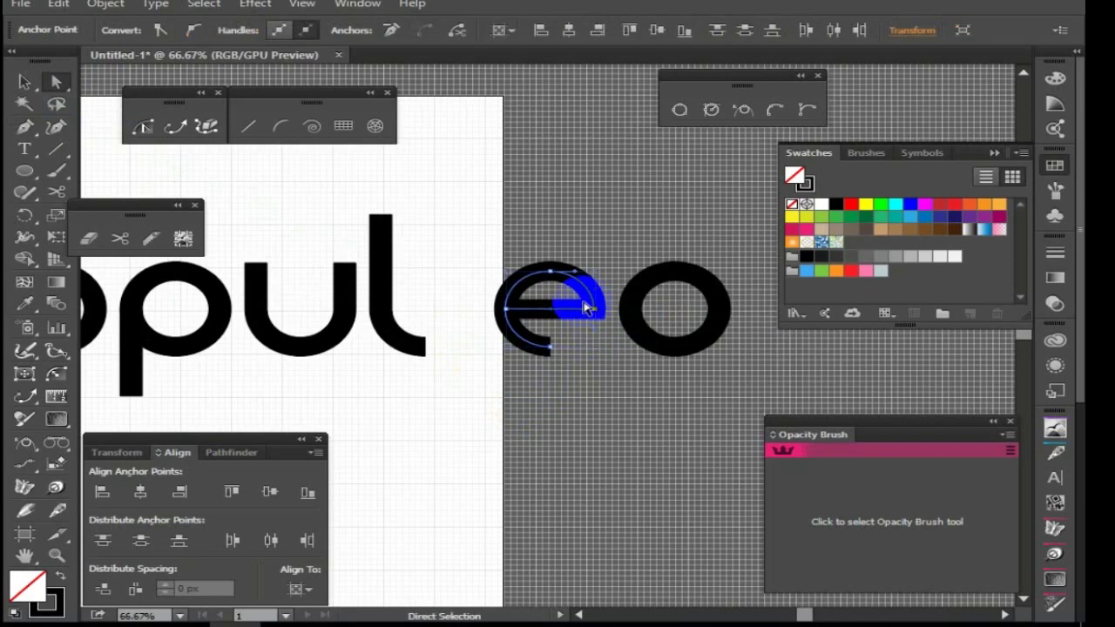
Step: Delete the last ring's right and bottom anchors, leaving an upper-left arc
click(658, 281)
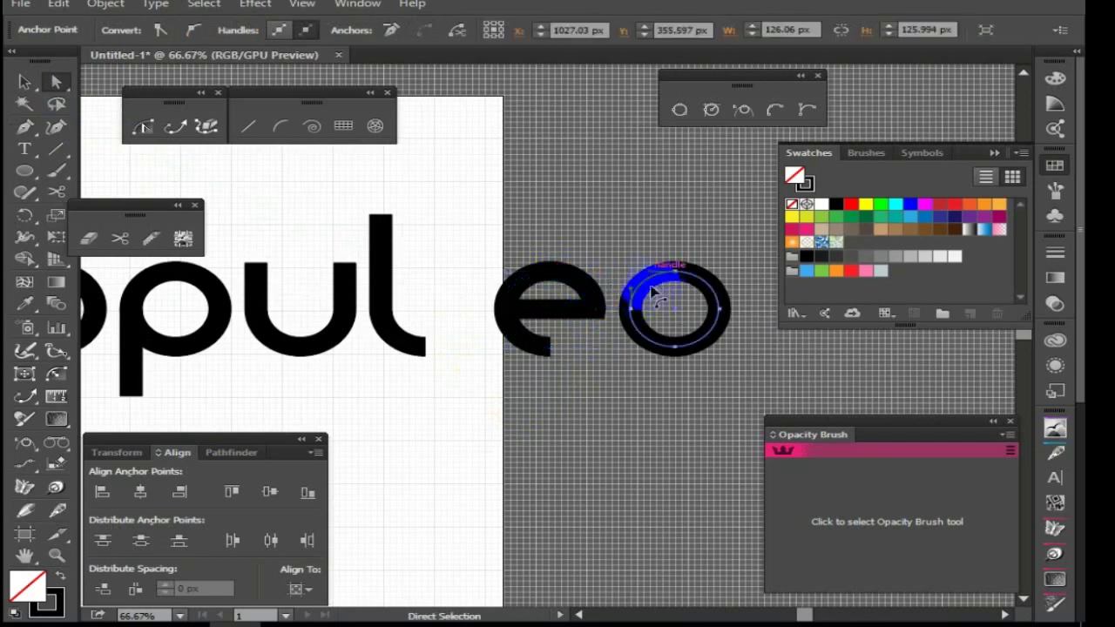
click(722, 312)
key(Delete)
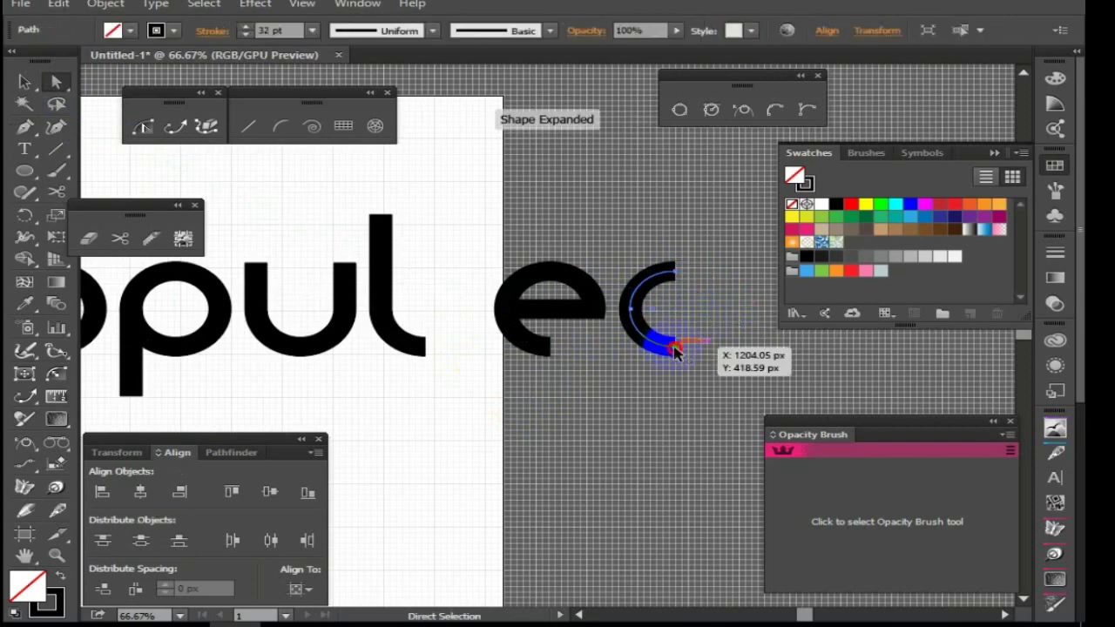
click(675, 352)
key(Delete)
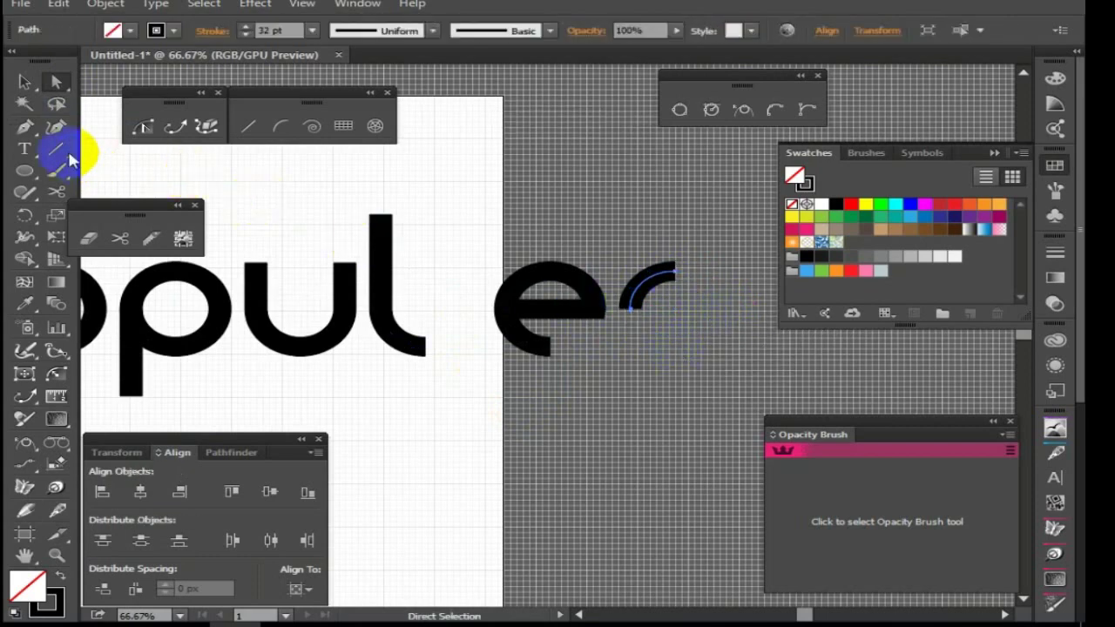
Step: Extend the arc's lower end down to the baseline to form an r stem
click(175, 127)
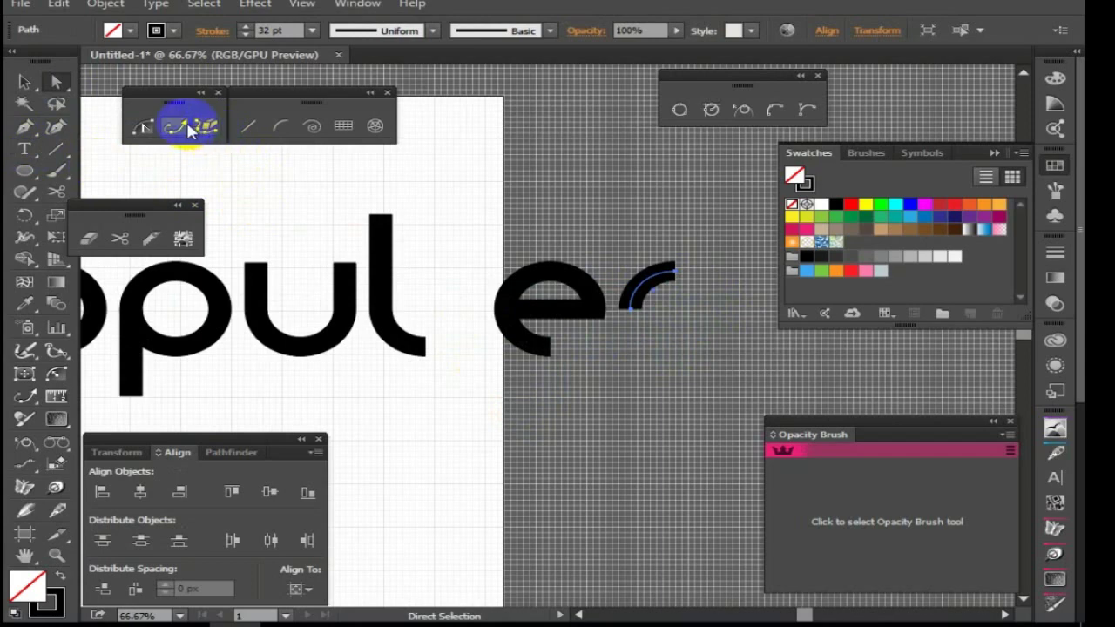
drag(631, 303, 632, 367)
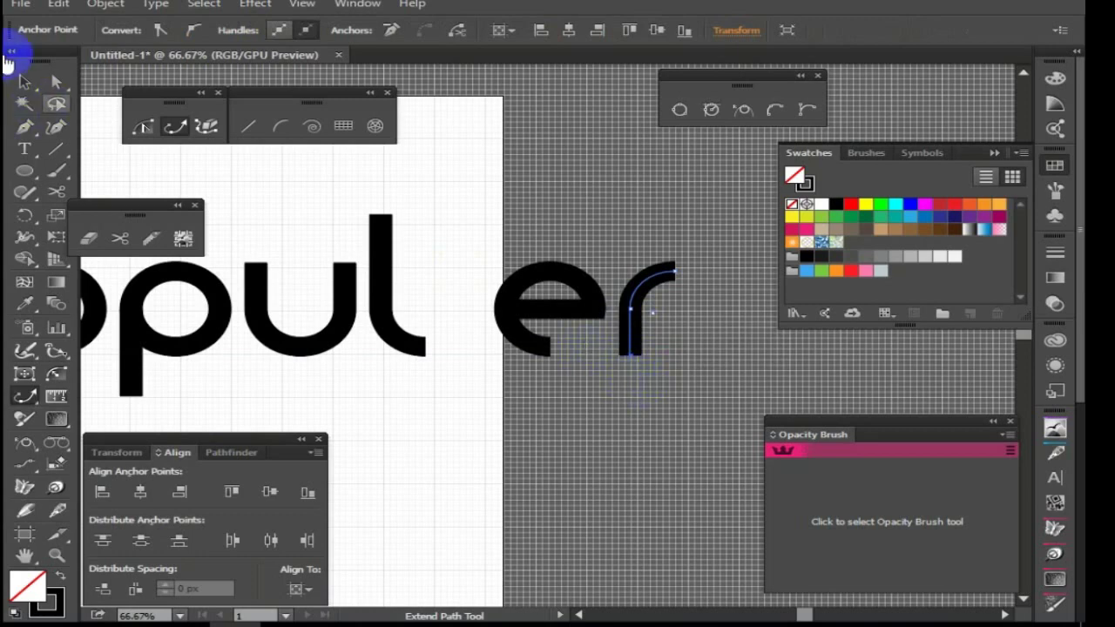
click(24, 81)
click(320, 219)
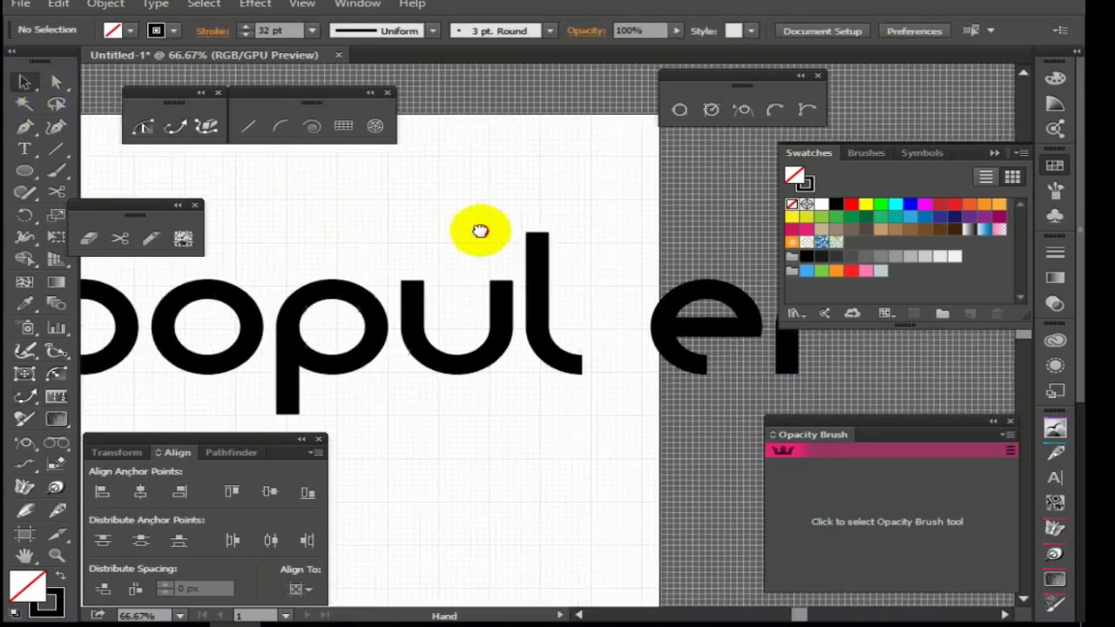
Step: Zoom out to see the whole artboard and select all the letter paths
scroll(438, 215, down, 1)
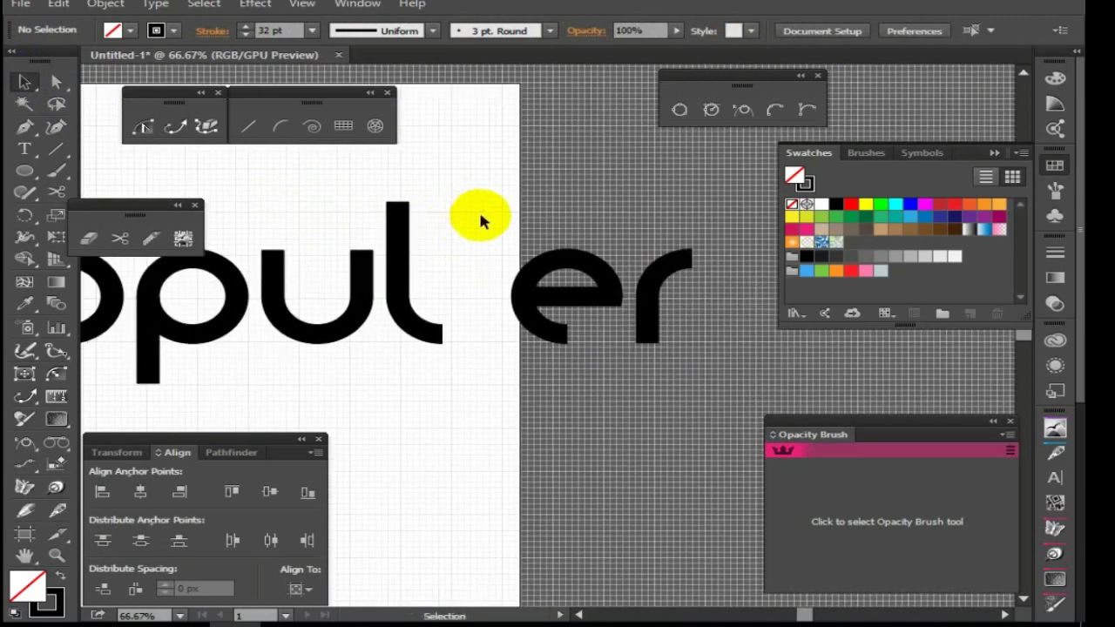
key(ctrl+minus)
key(ctrl+minus)
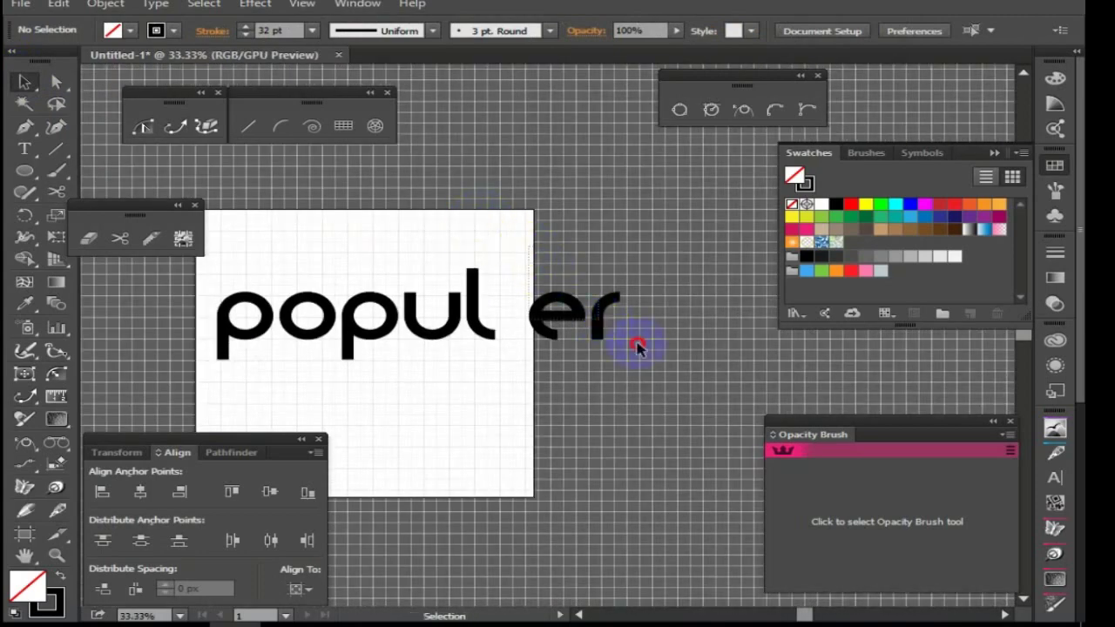
click(219, 294)
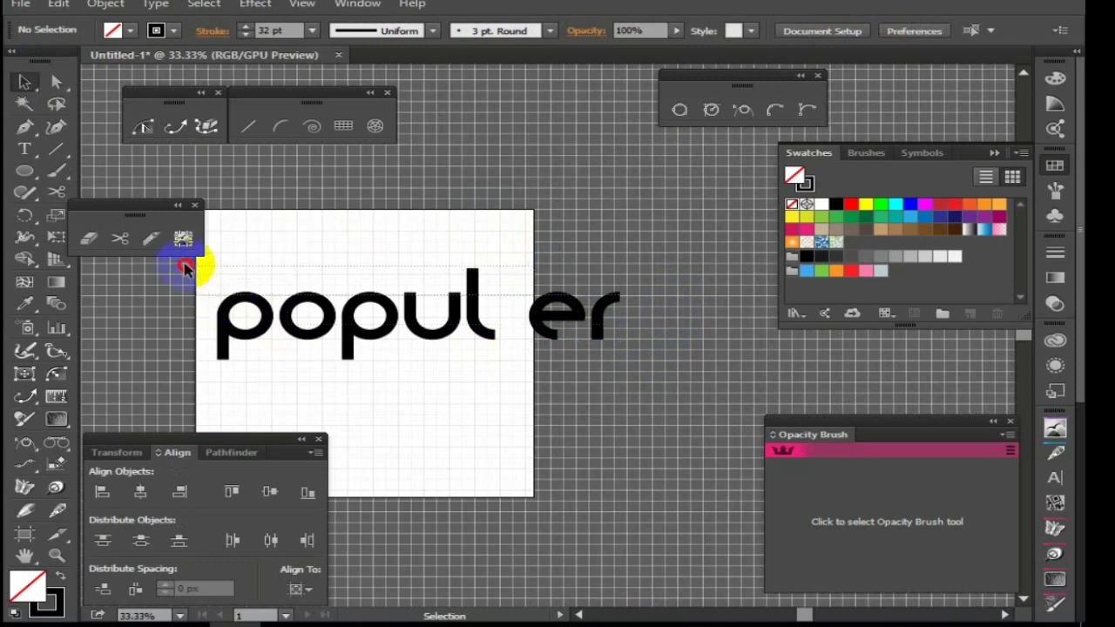
click(181, 364)
key(ctrl+a)
key(a)
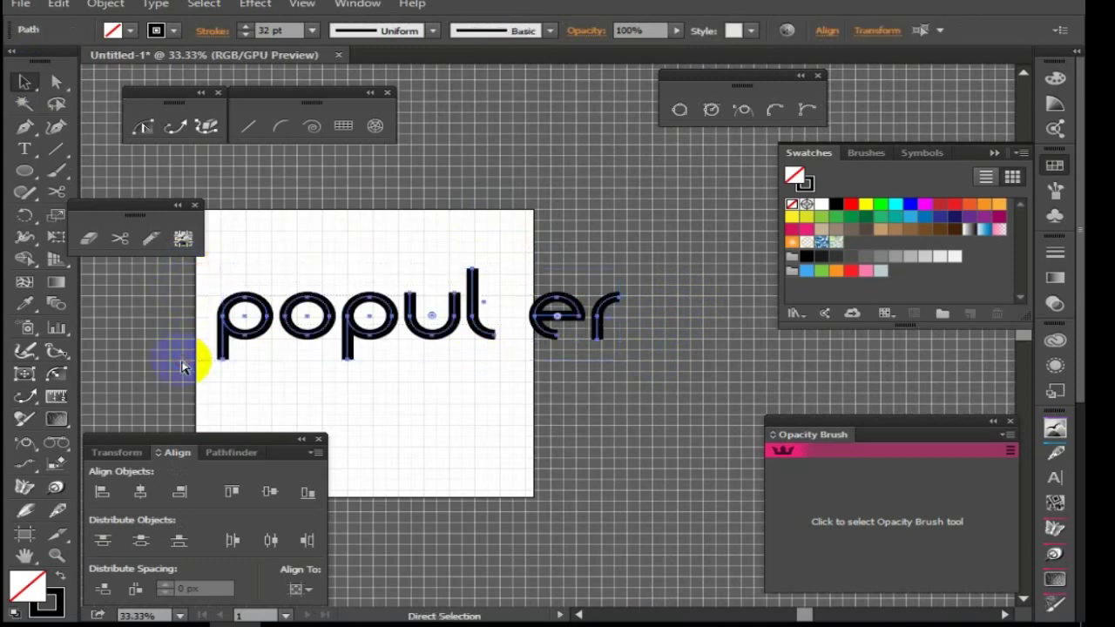
key(v)
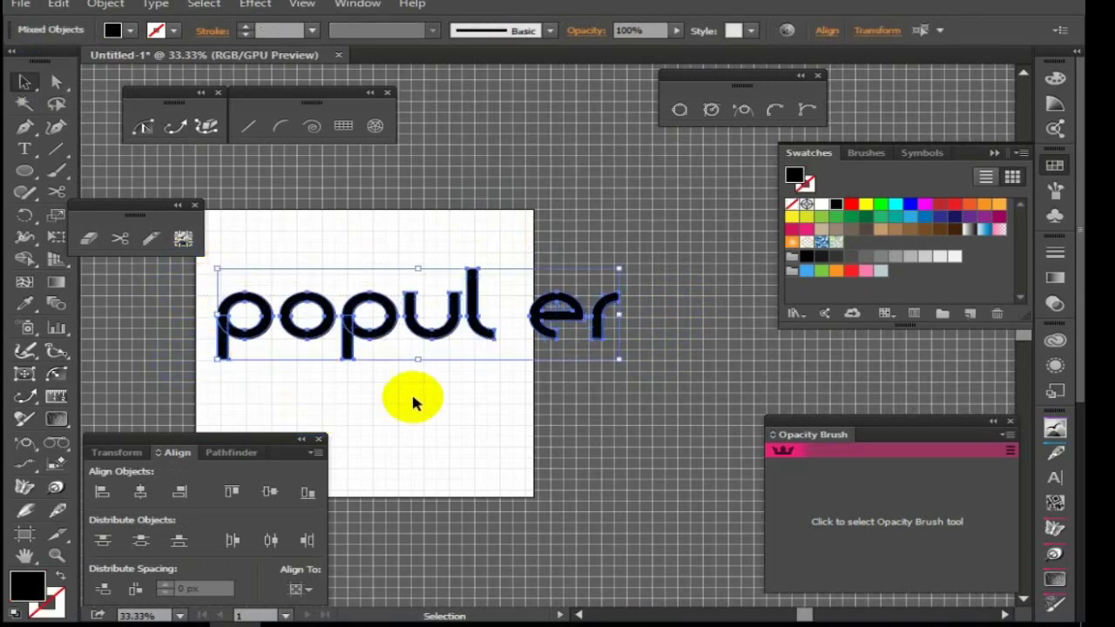
Step: Select the e and r and nudge them left twice with Shift+Left to close the gap
click(519, 259)
drag(635, 374, 574, 318)
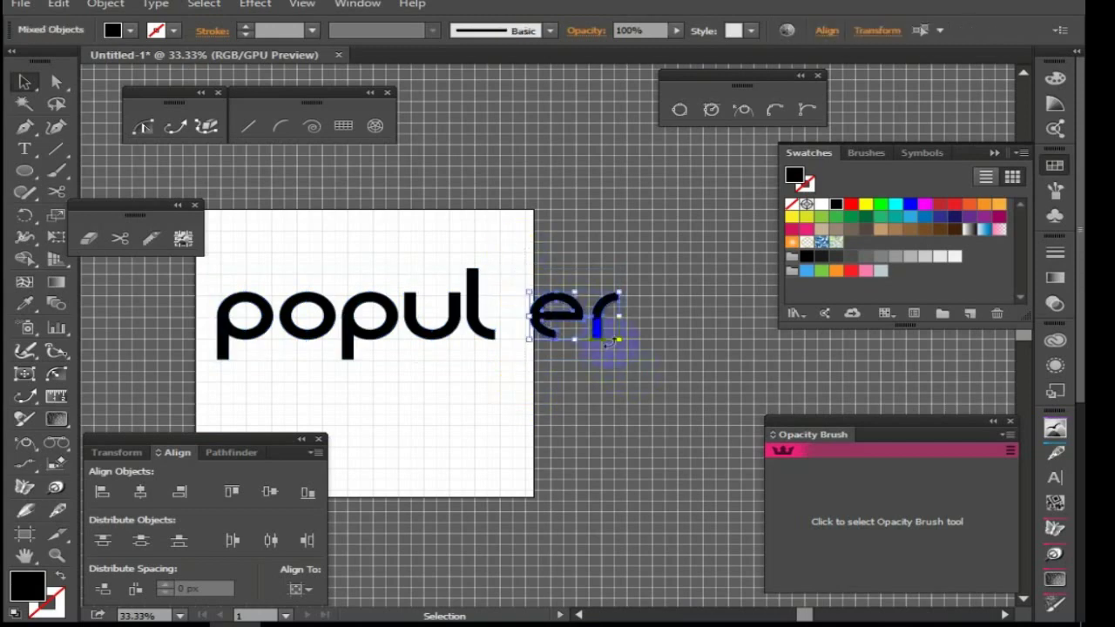
key(shift+Left)
key(shift+Left)
key(shift+Left)
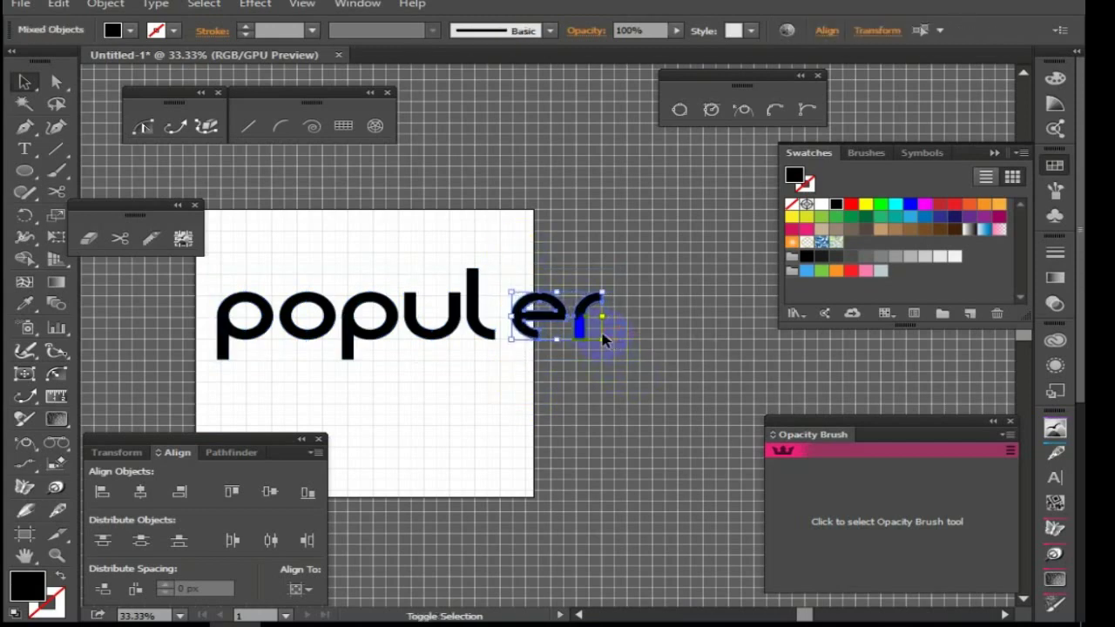
key(shift+Left)
key(shift+Left)
key(shift+Left)
key(shift+Left)
key(shift+Left)
key(shift+Left)
key(shift+Left)
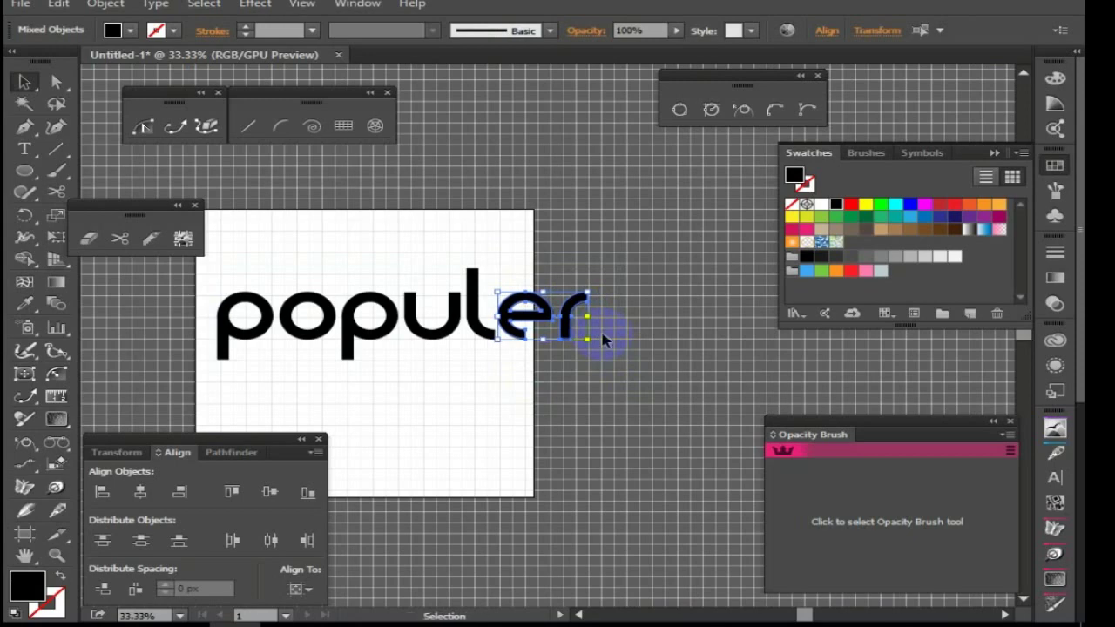
Step: Group all the populer letters and strip extra anchors with the Smart Remove Brush
click(629, 430)
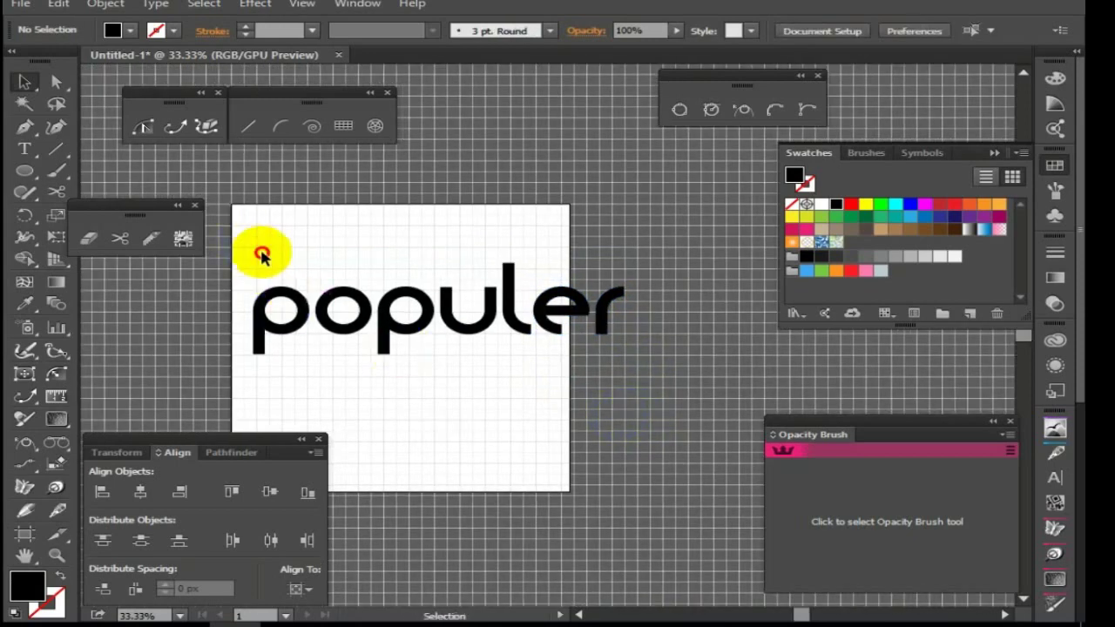
key(ctrl+a)
key(ctrl+g)
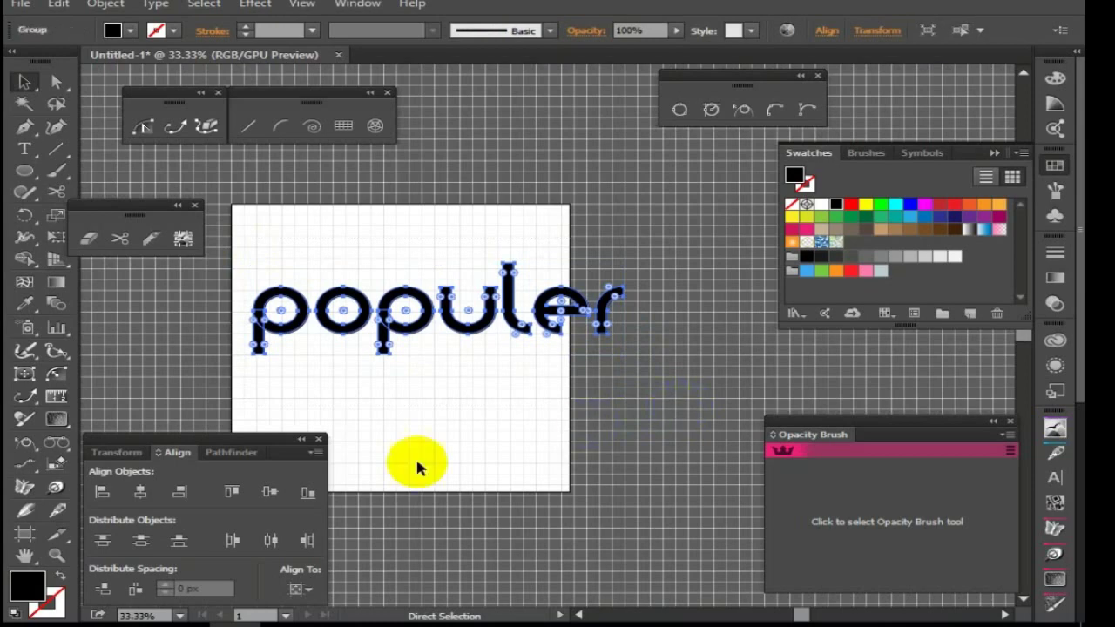
click(226, 453)
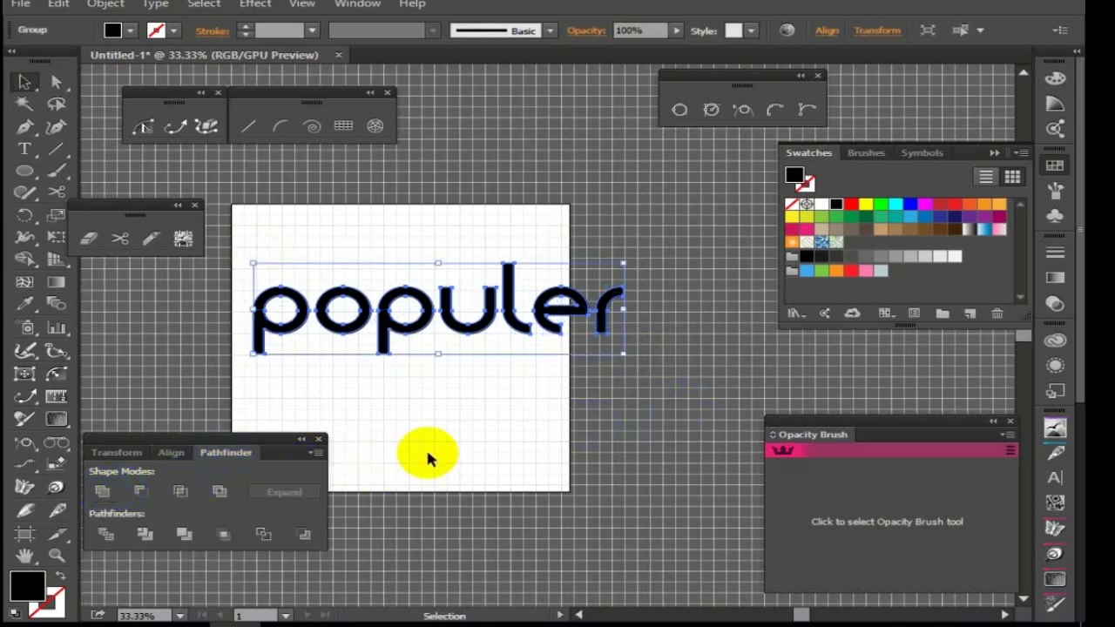
click(206, 127)
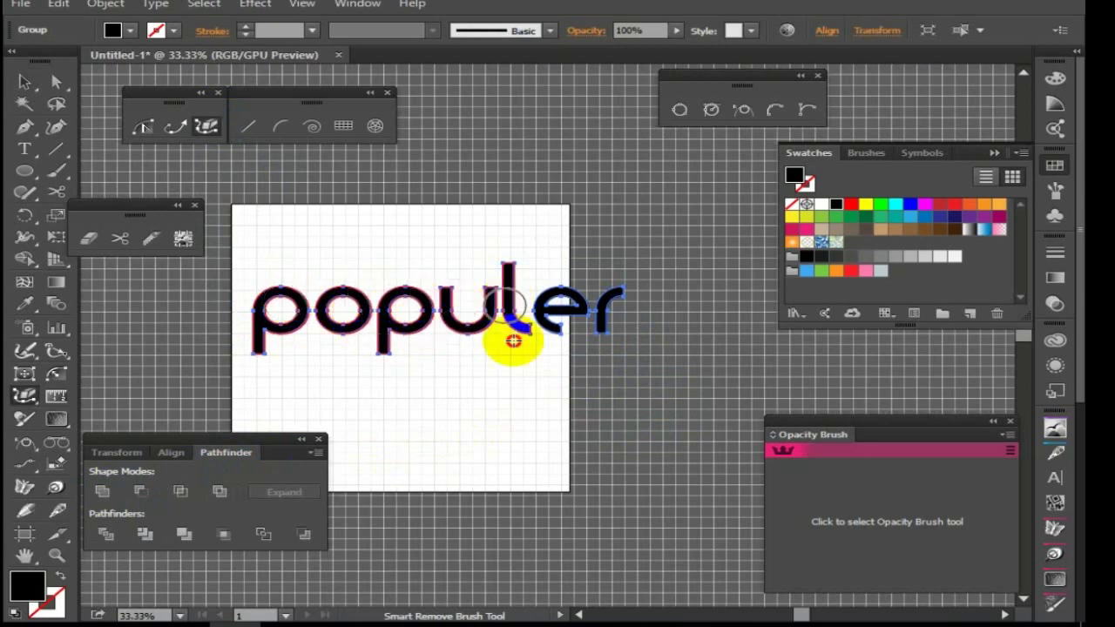
drag(282, 311, 575, 309)
click(25, 81)
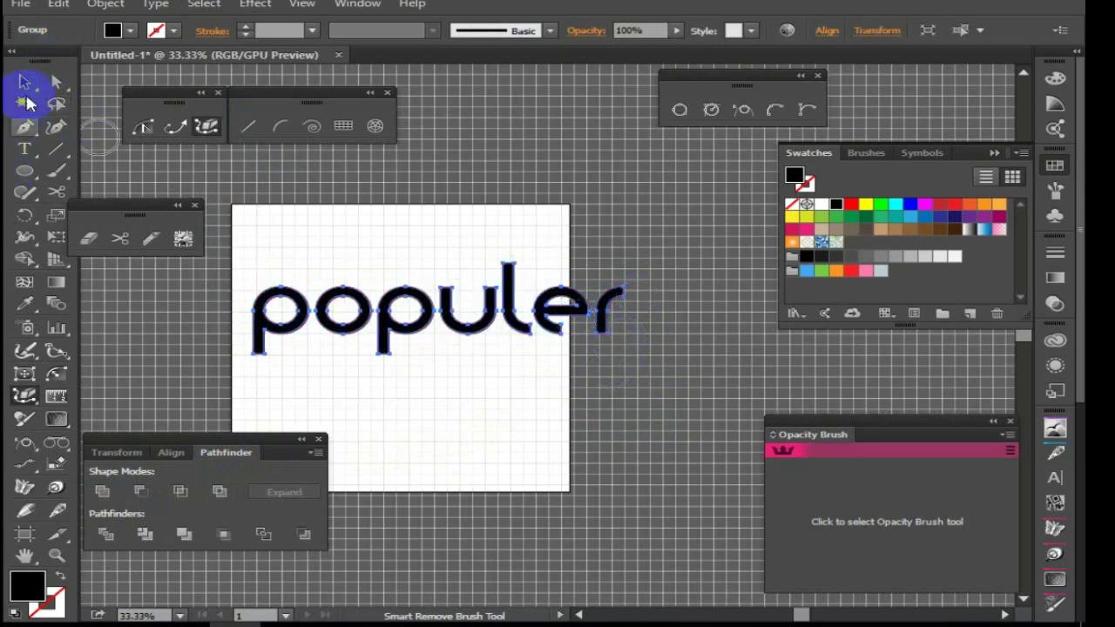
Step: Scale the populer group down and center it horizontally and vertically on the artboard
click(324, 224)
scroll(392, 262, left, 1)
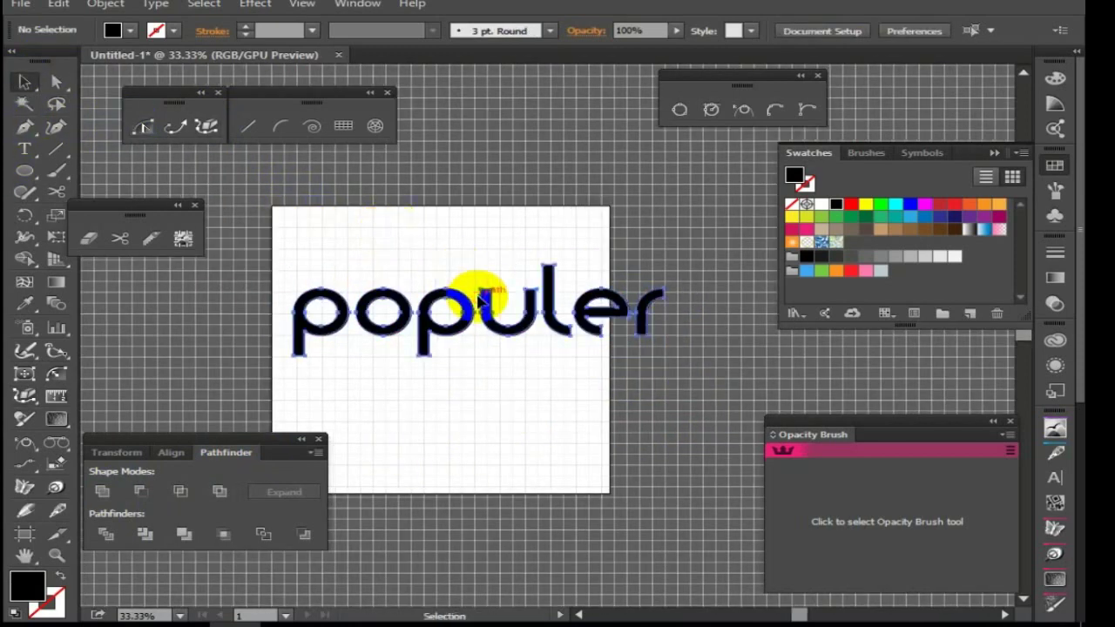
click(569, 320)
drag(662, 357, 597, 393)
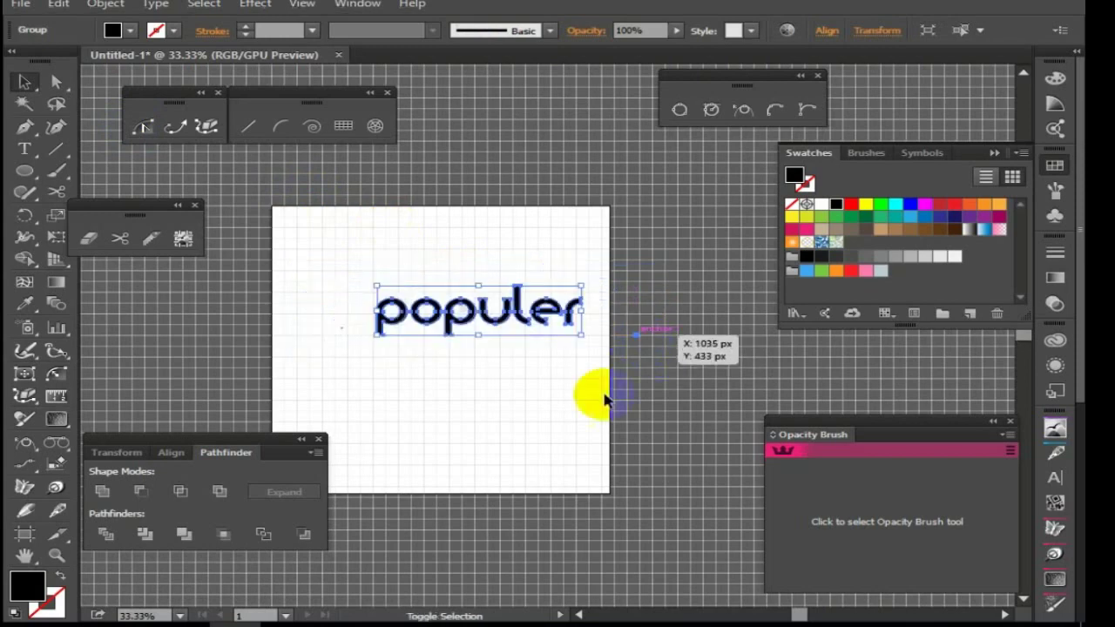
click(170, 459)
click(141, 491)
click(269, 491)
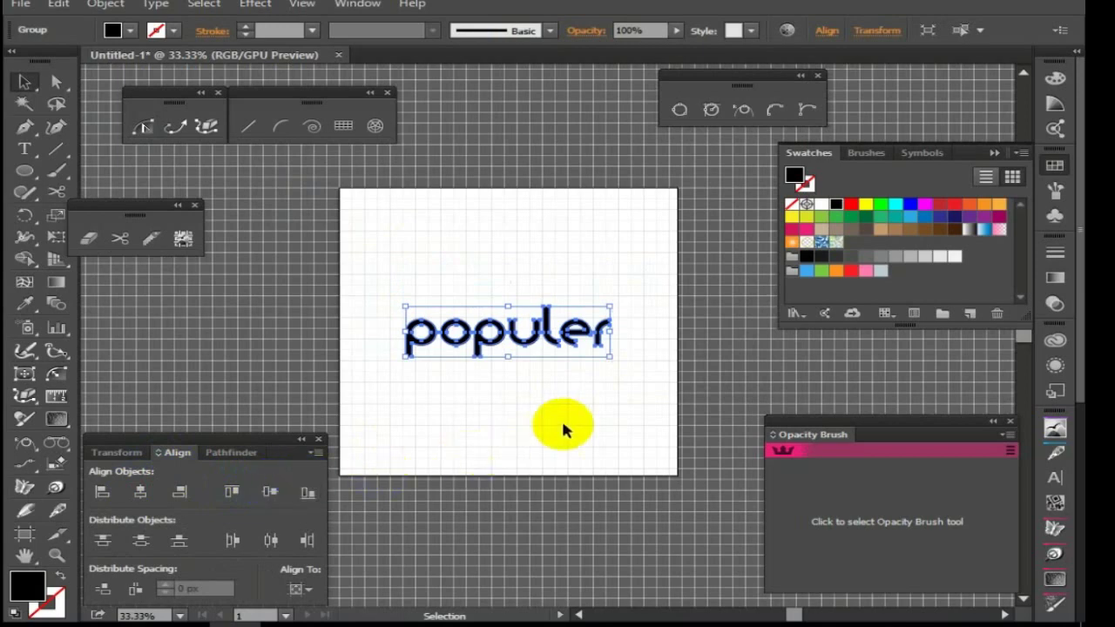
Step: Shrink the populer wordmark to about 360 × 104 px and fill it dark gray
drag(607, 354, 571, 352)
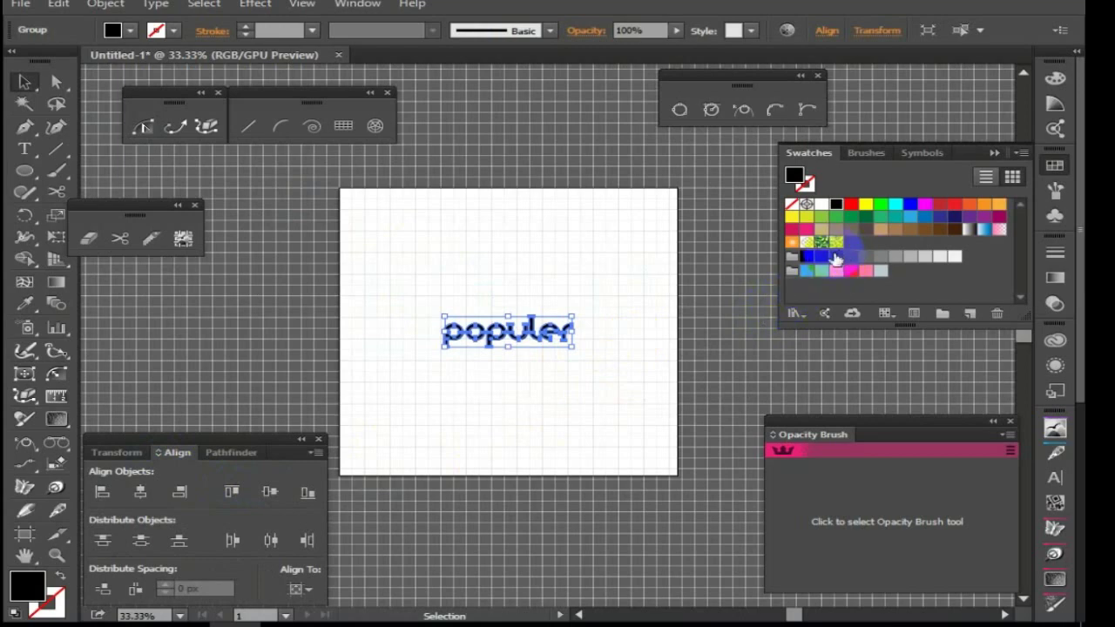
click(836, 258)
key(ctrl+0)
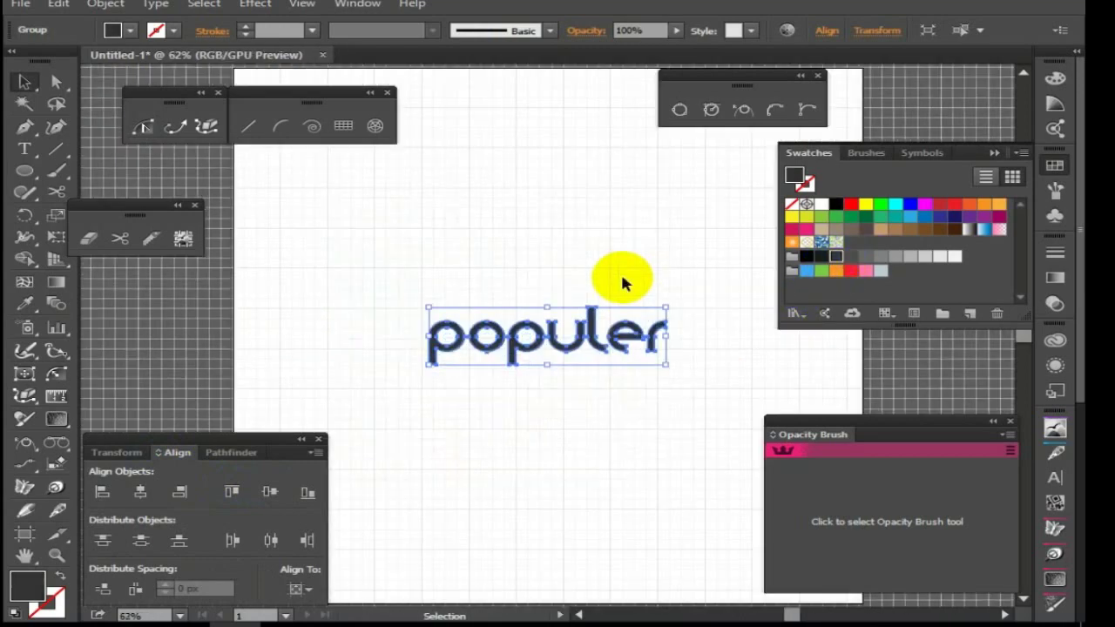
click(611, 285)
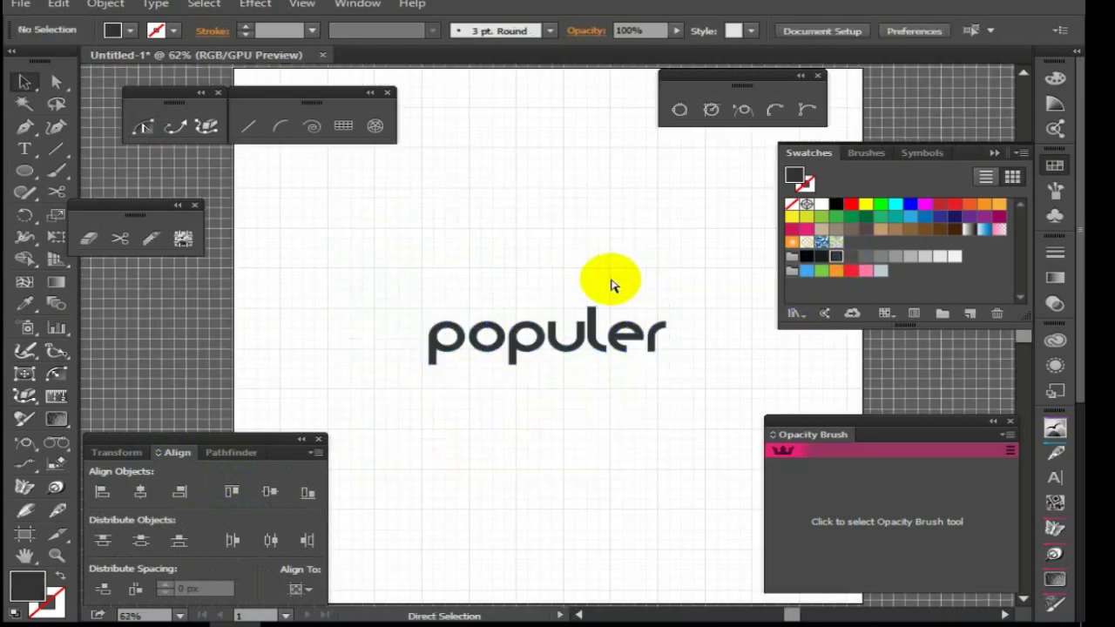
Step: Add a 'slogan hare' text line below the wordmark and bring up its Character settings
click(25, 149)
click(427, 407)
text(slogan hare)
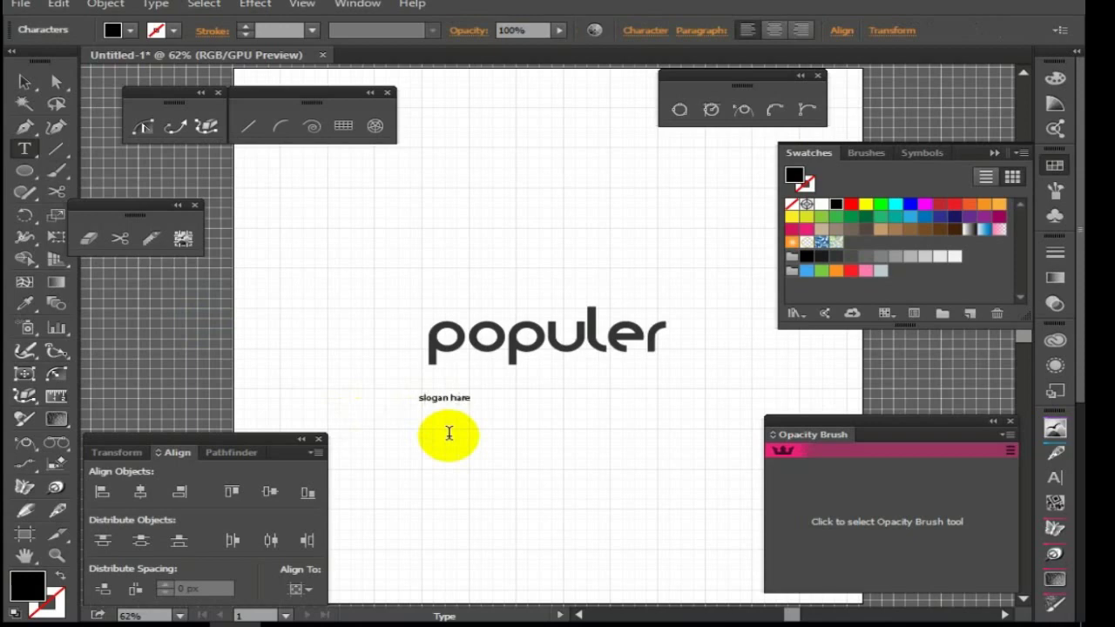
click(24, 82)
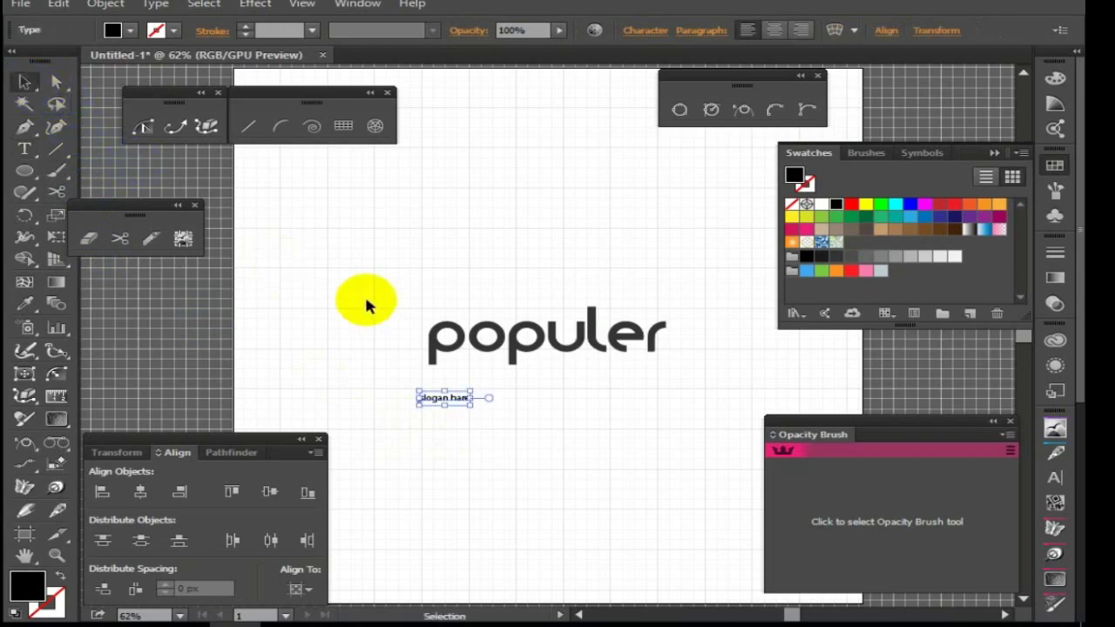
key(ctrl+shift+a)
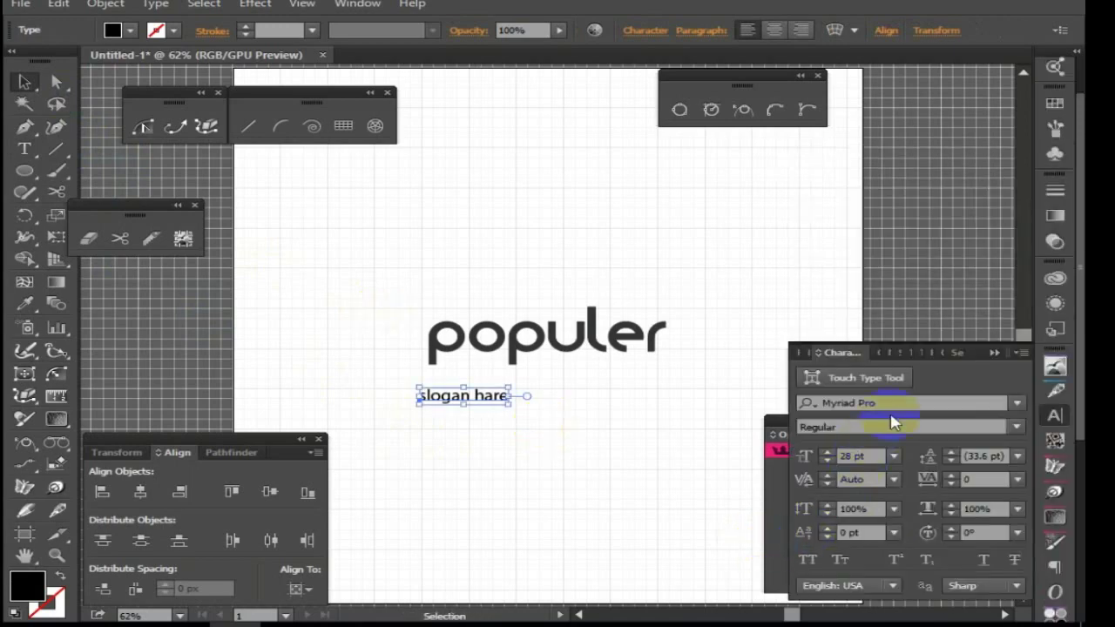
Step: Set the slogan hare font to Museo Sans 300 and nudge it up under populer
click(893, 401)
text(m)
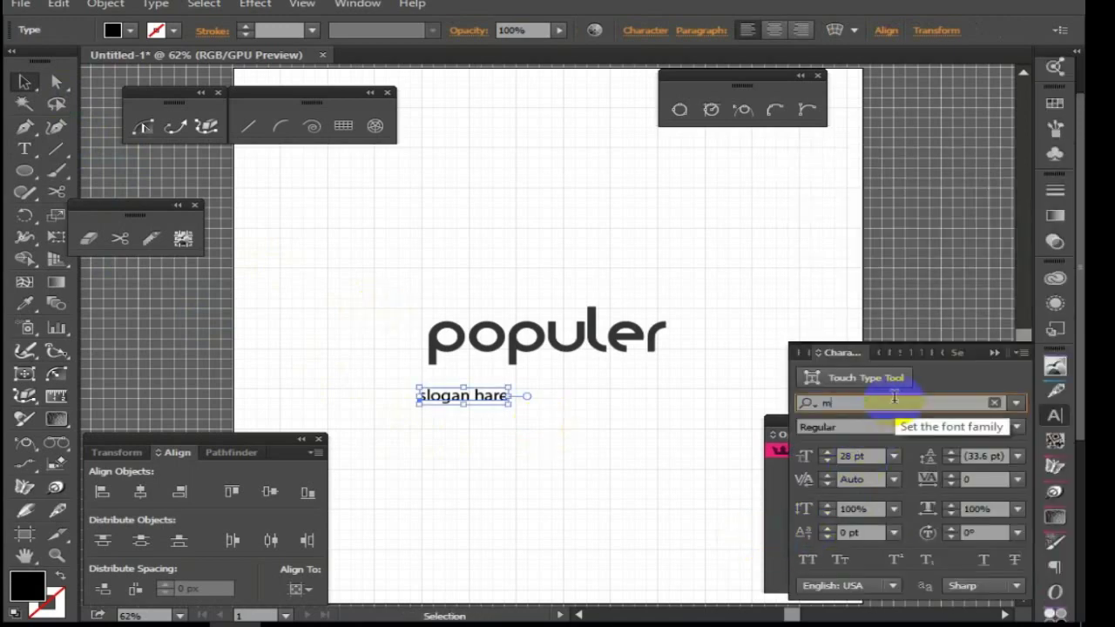
text(us)
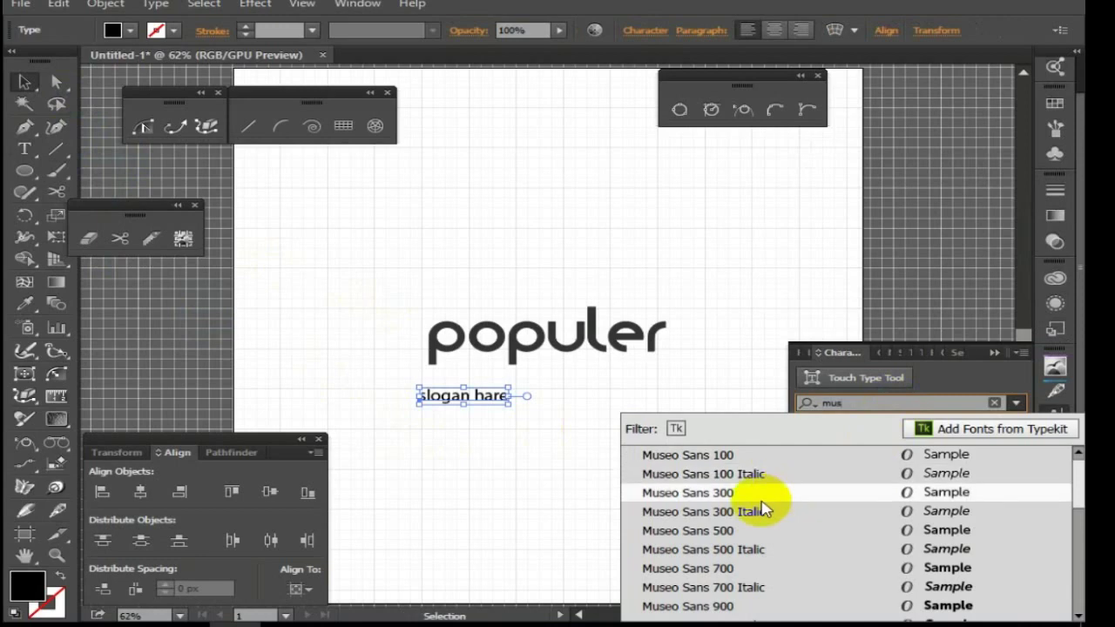
click(766, 533)
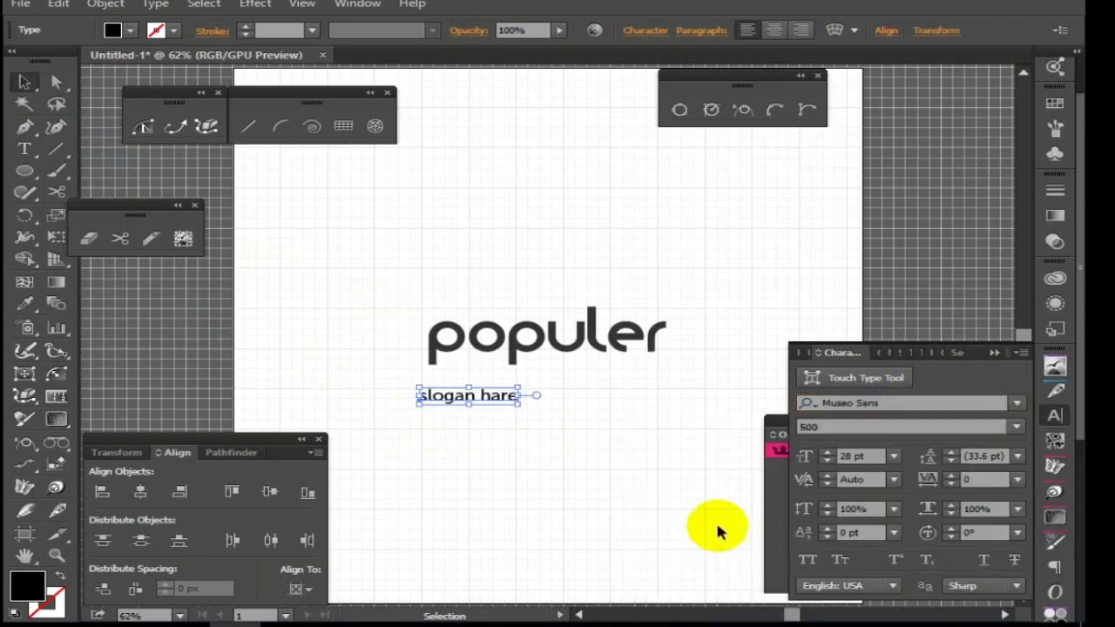
click(1016, 427)
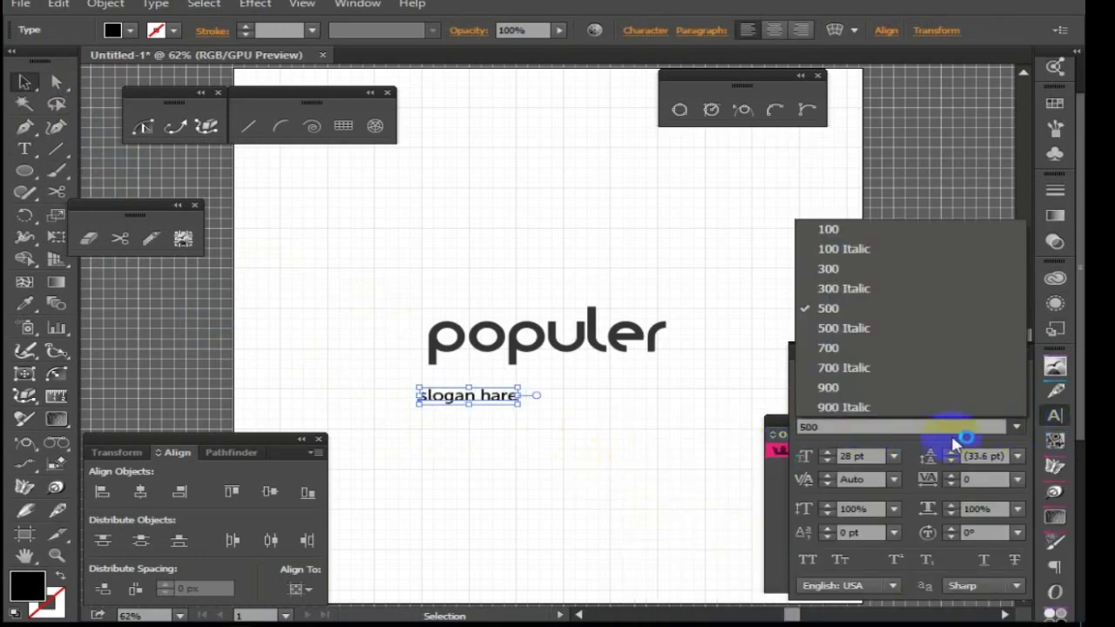
click(914, 266)
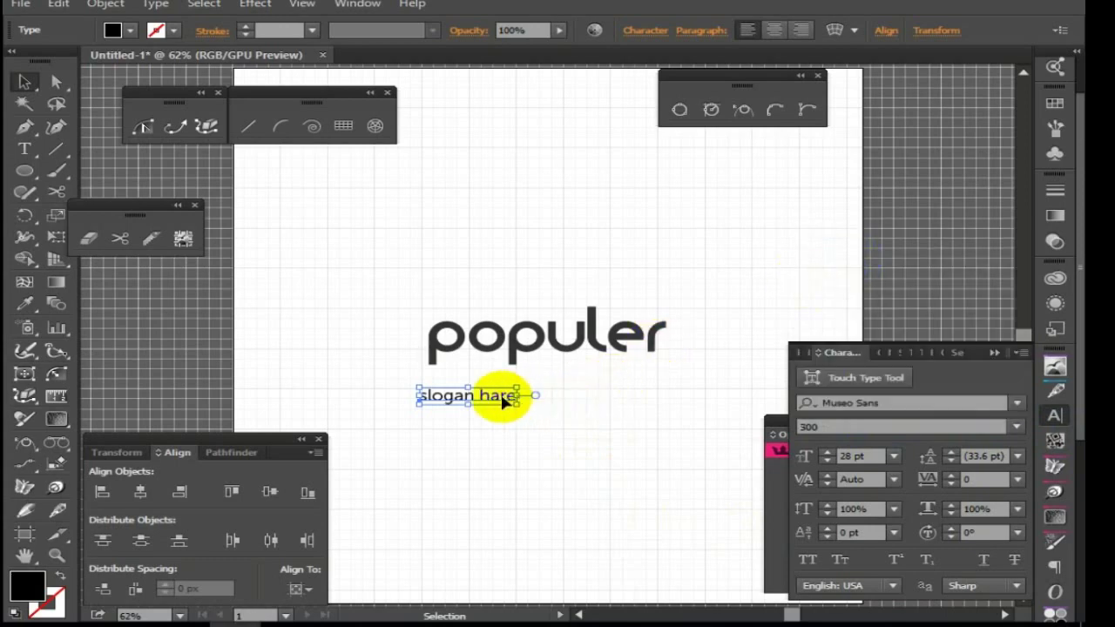
key(shift+Up)
key(shift+Up)
key(shift+Up)
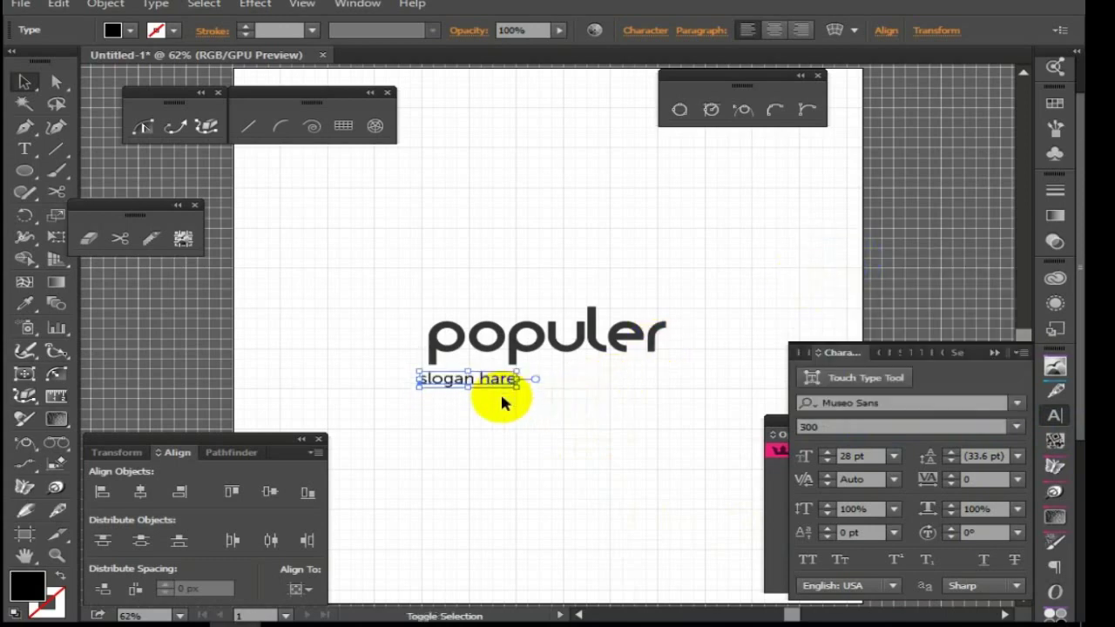
Step: Widen the slogan hare tracking to 680 and reposition it beneath populer
double_click(445, 384)
key(ctrl+a)
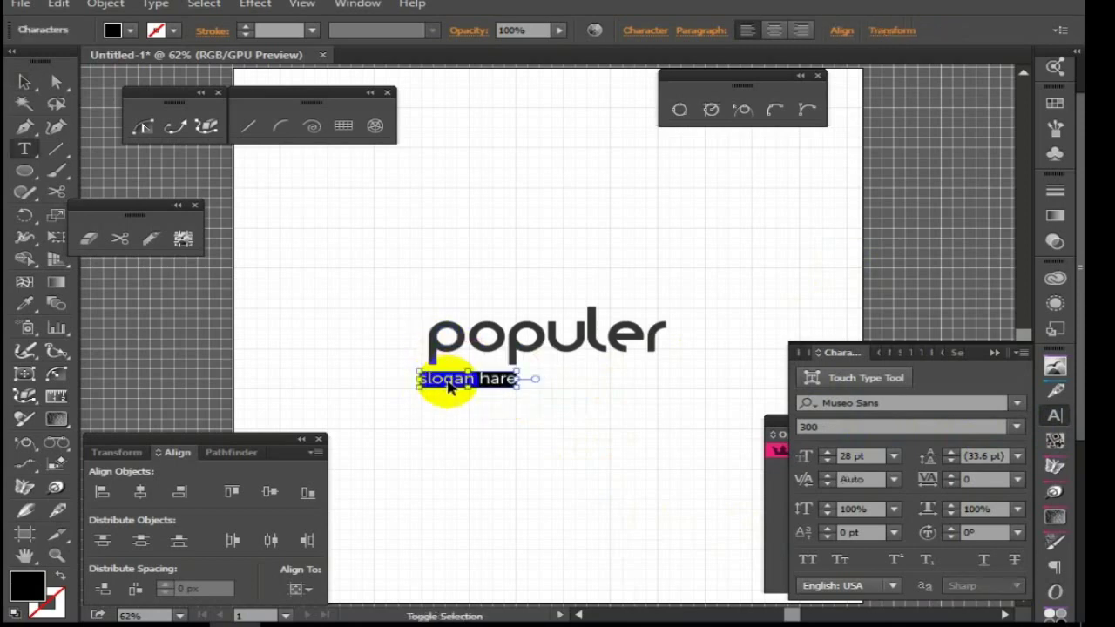
key(alt+Right)
key(alt+Right)
key(alt+Right)
key(alt+Right)
key(alt+Right)
key(alt+Right)
key(alt+Right)
key(alt+Right)
key(alt+Right)
key(alt+Right)
key(alt+Right)
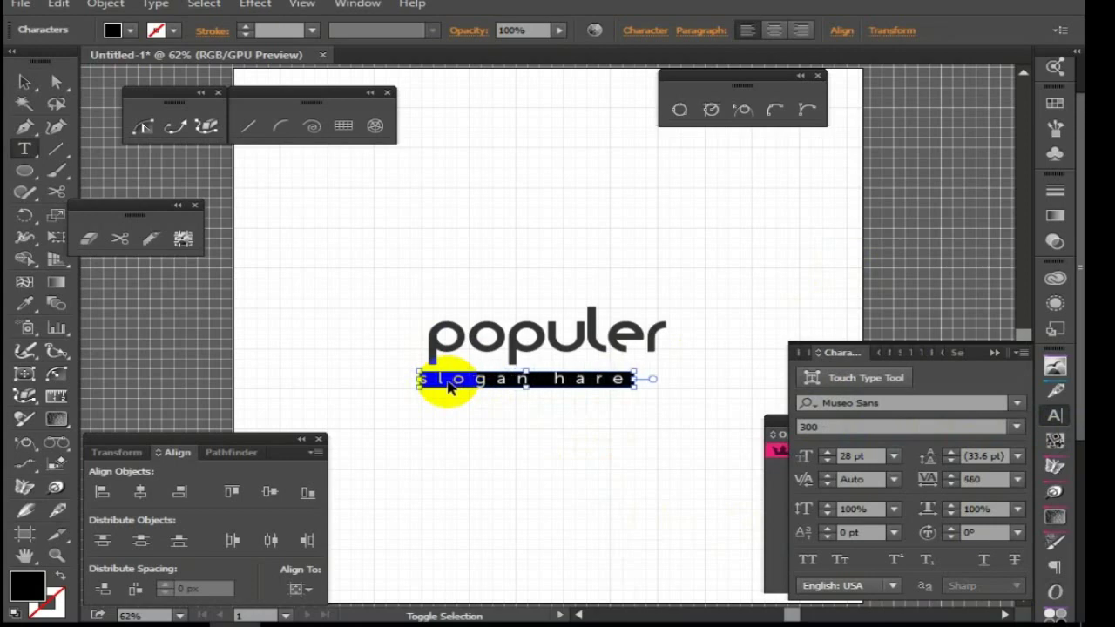
key(alt+Right)
key(alt+Right)
key(alt+Right)
key(alt+Right)
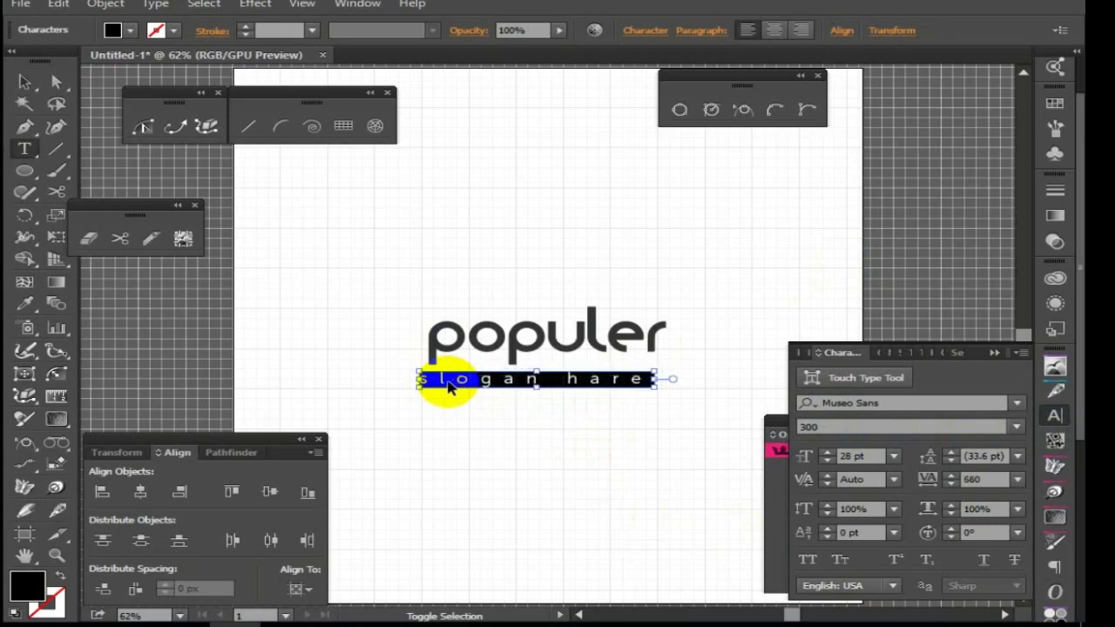
key(Escape)
click(24, 82)
drag(417, 382, 440, 380)
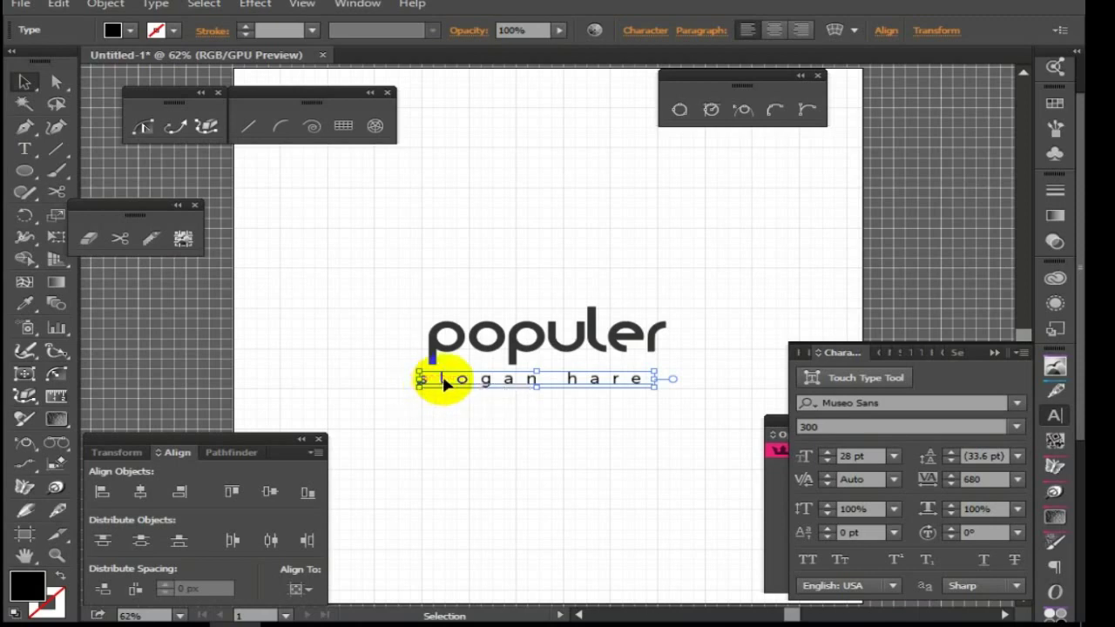
key(ctrl)
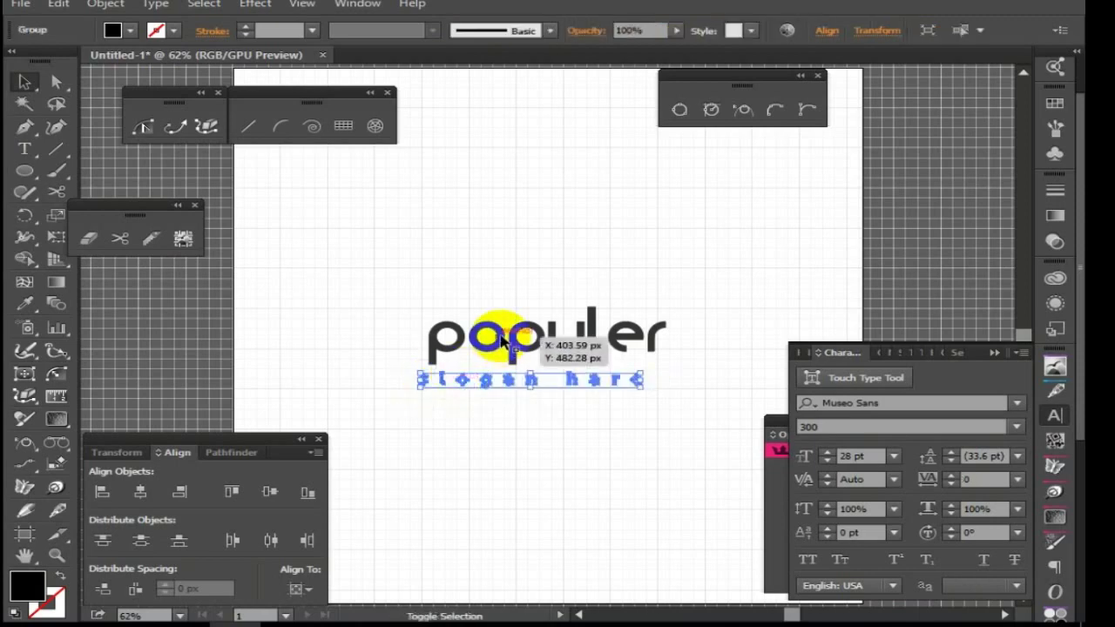
Step: Horizontally center slogan hare under populer, about 348 px wide, and reselect the slogan
drag(442, 384, 493, 347)
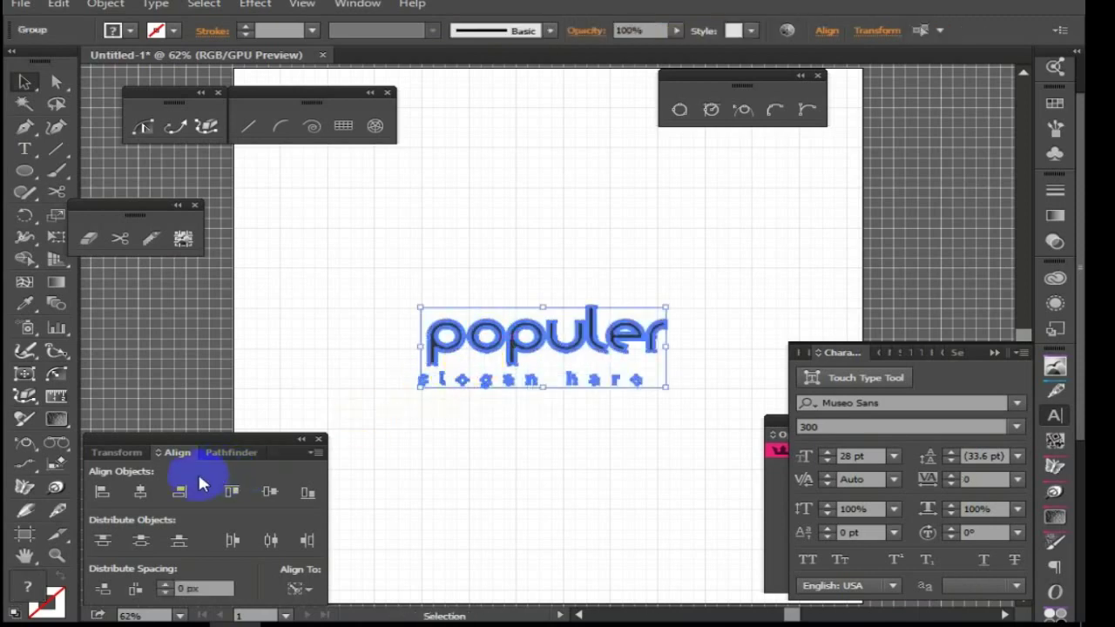
click(139, 492)
click(518, 488)
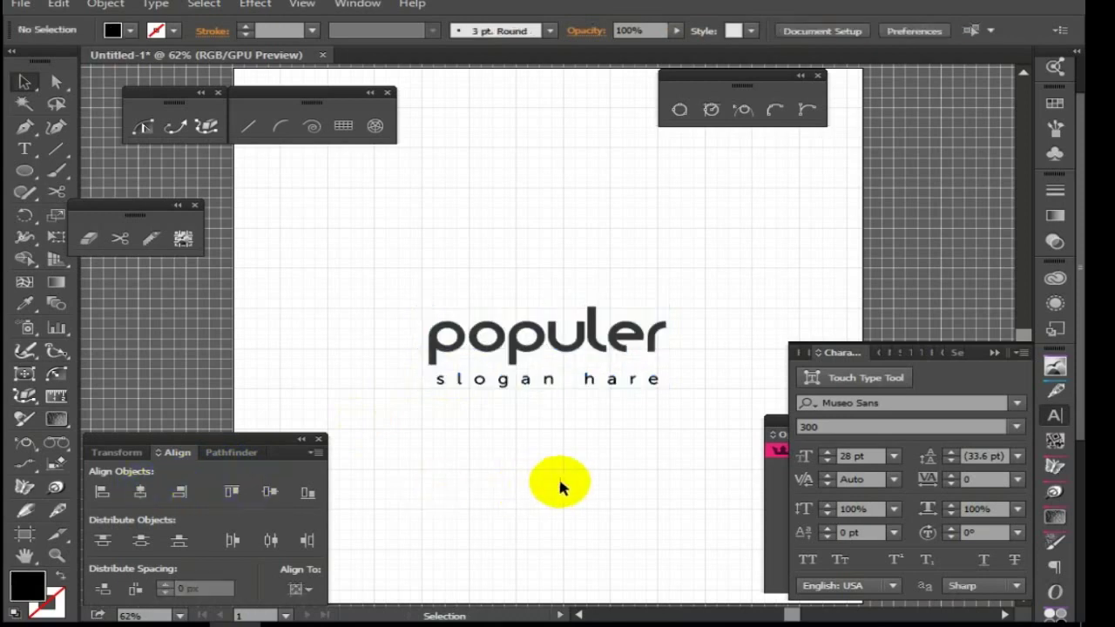
drag(542, 463, 508, 416)
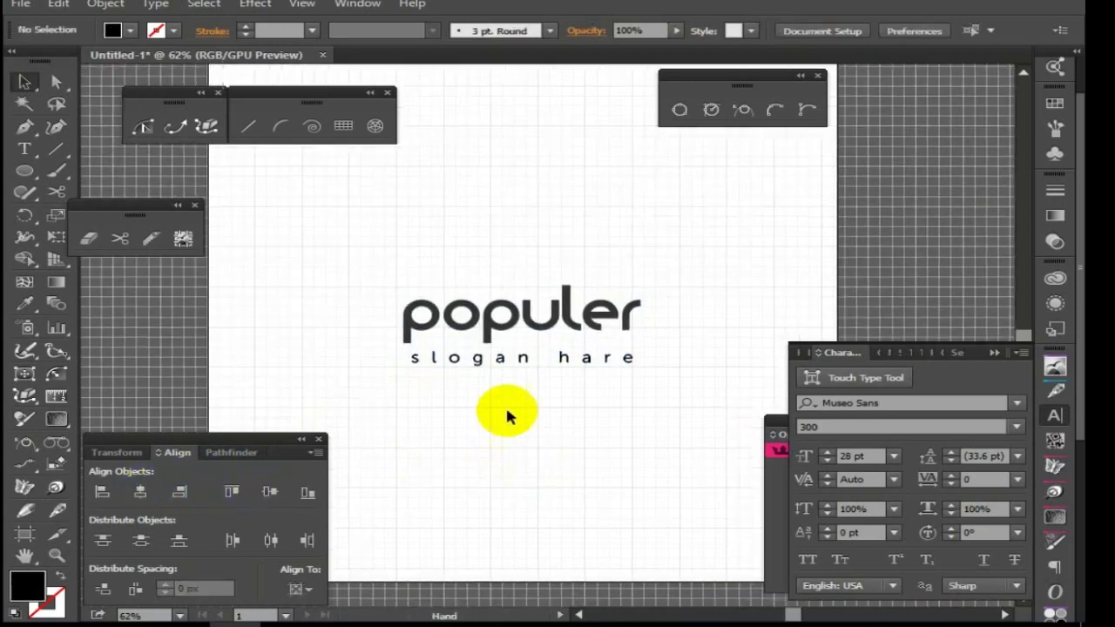
click(485, 370)
drag(405, 366, 398, 373)
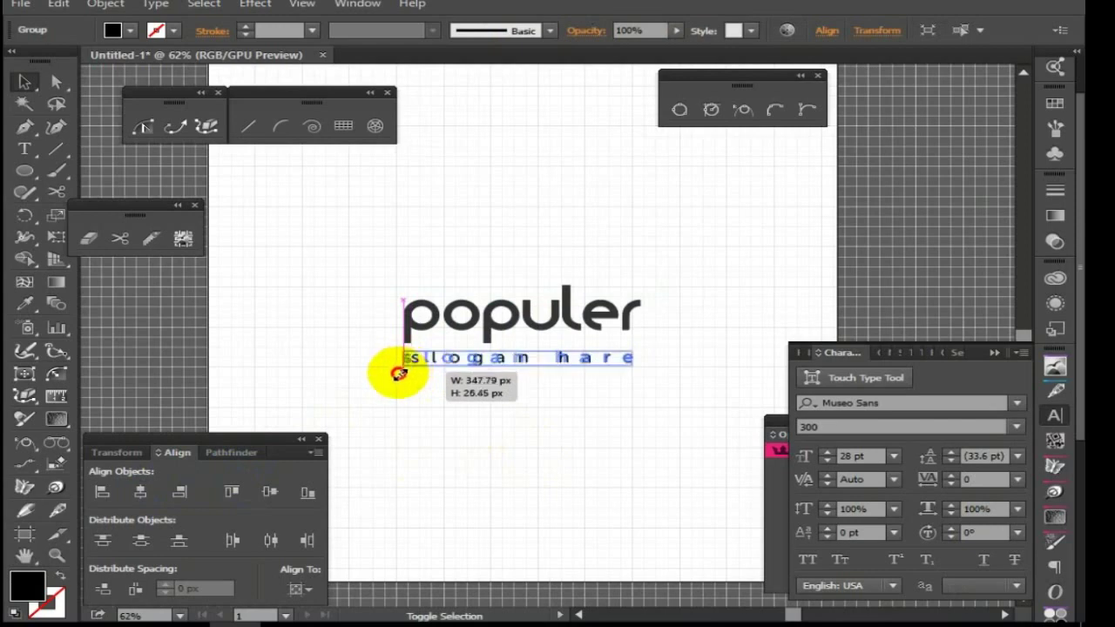
click(488, 405)
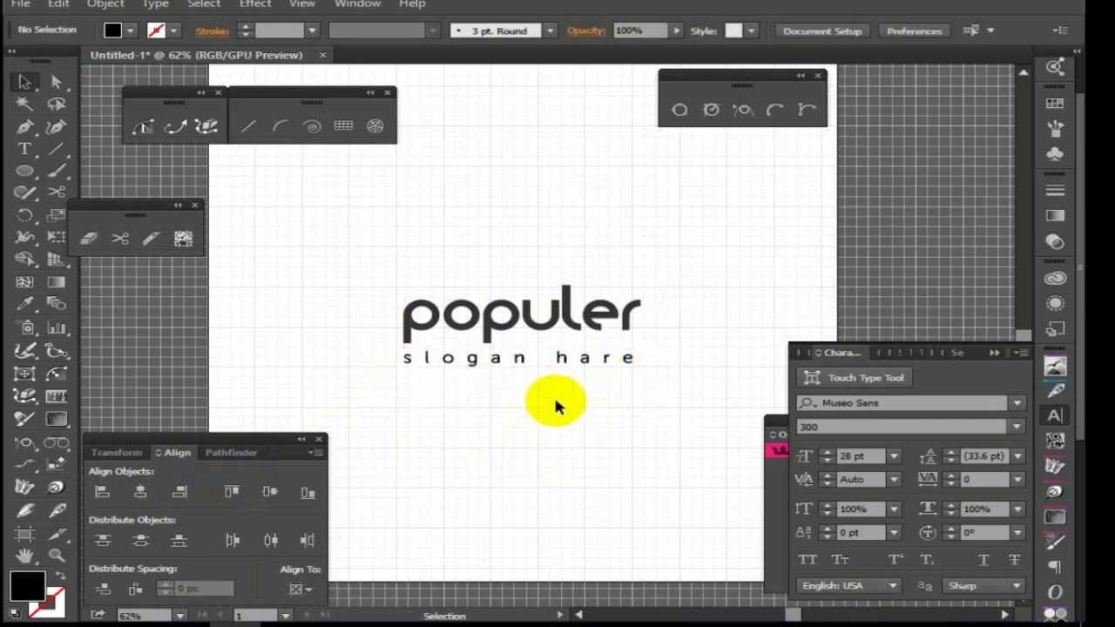
click(560, 360)
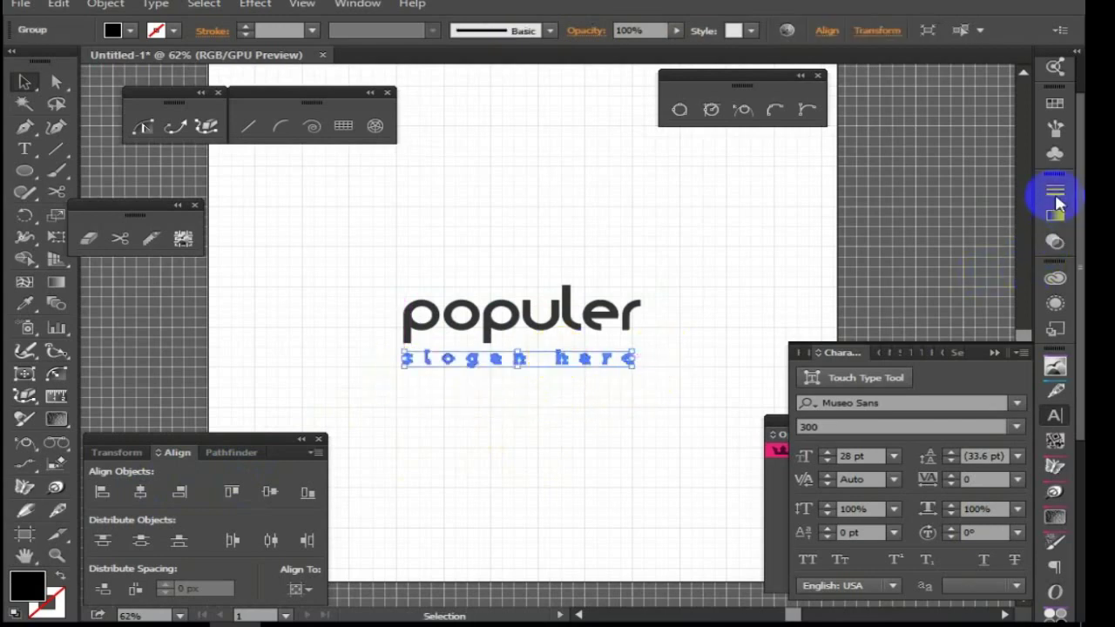
Step: Fill slogan hare with a light grey swatch and hide the document grid
click(1055, 103)
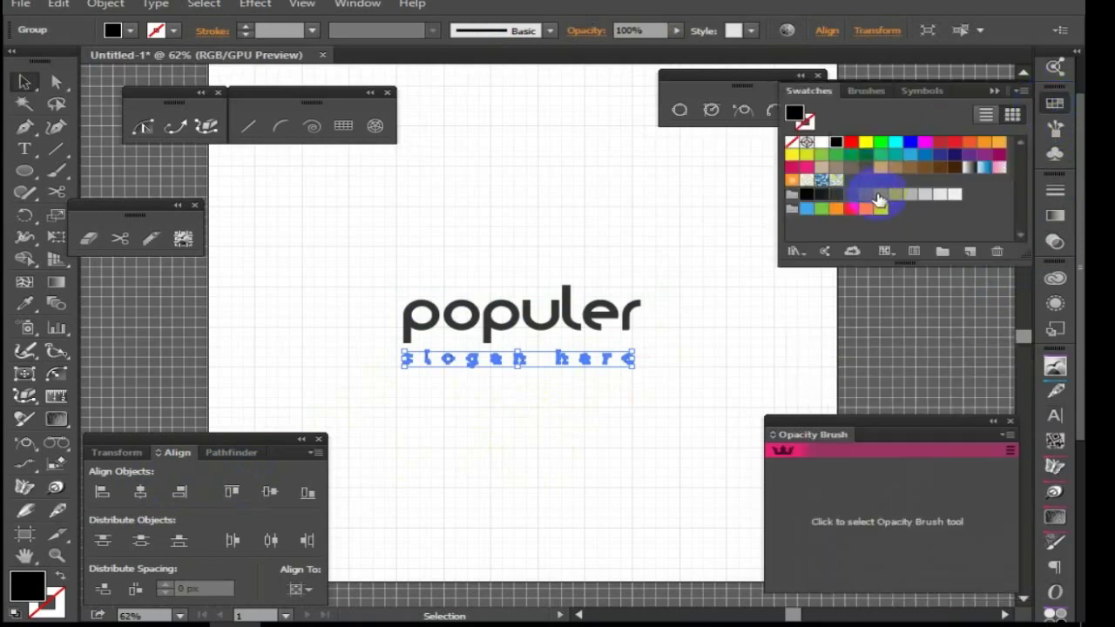
click(896, 194)
click(676, 270)
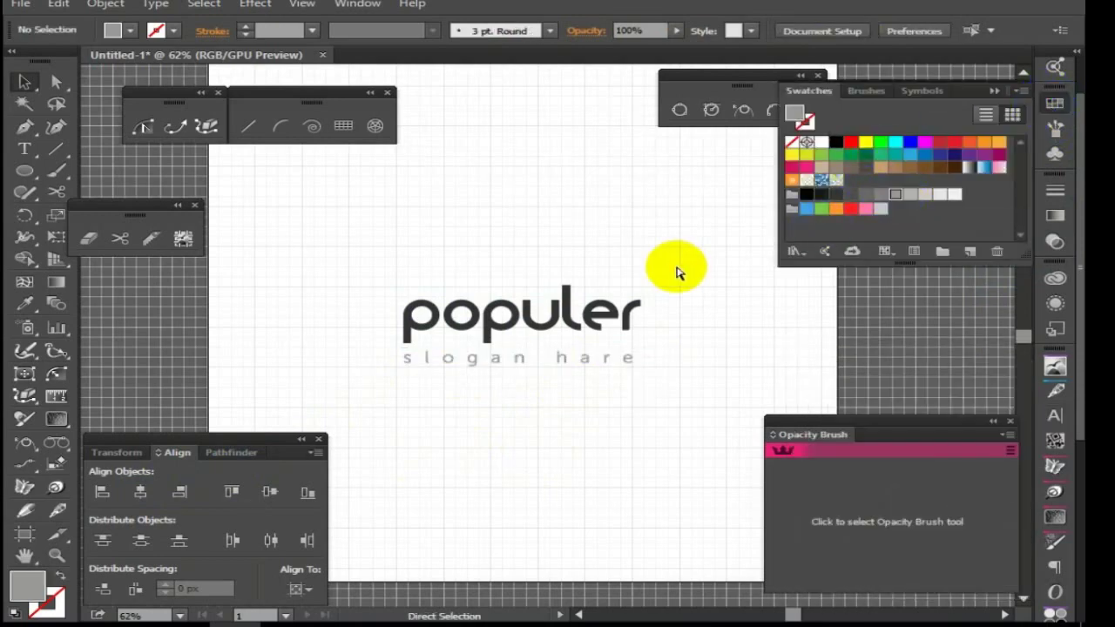
key(ctrl+apostrophe)
drag(361, 250, 659, 391)
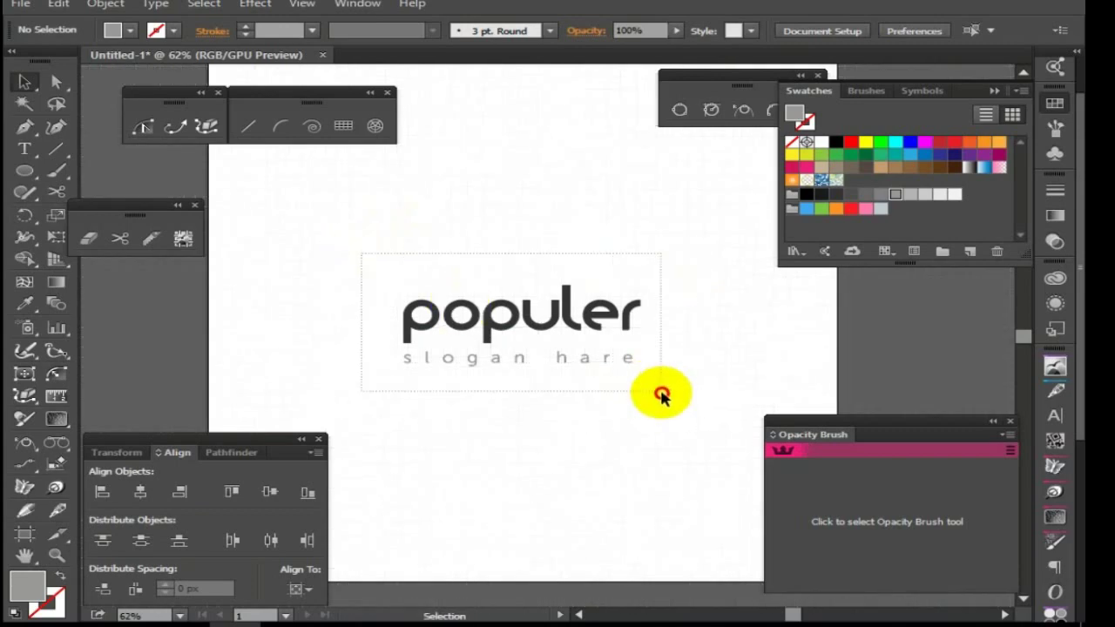
key(v)
click(645, 427)
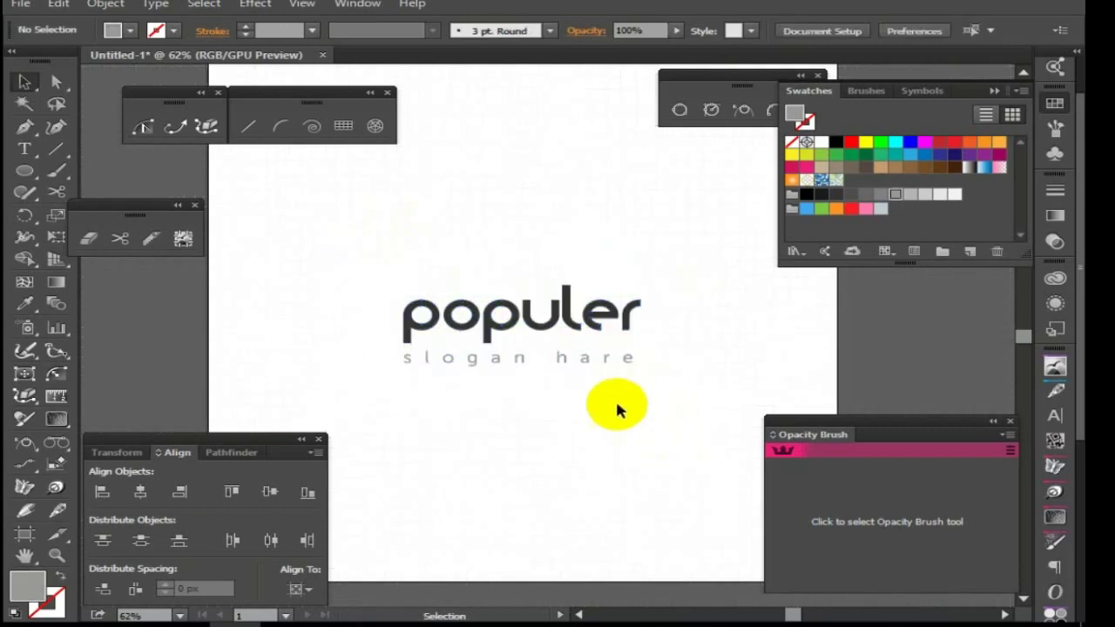
Step: Center the populer logo and tagline both horizontally and vertically on the artboard
click(598, 330)
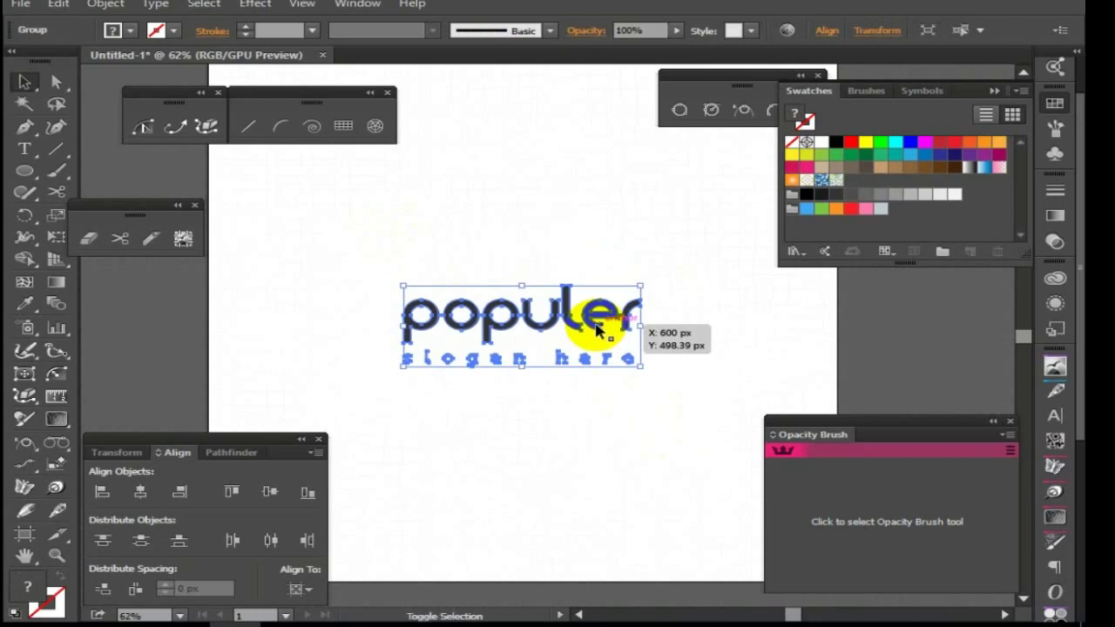
key(shift+Up)
key(shift+Up)
key(shift+Up)
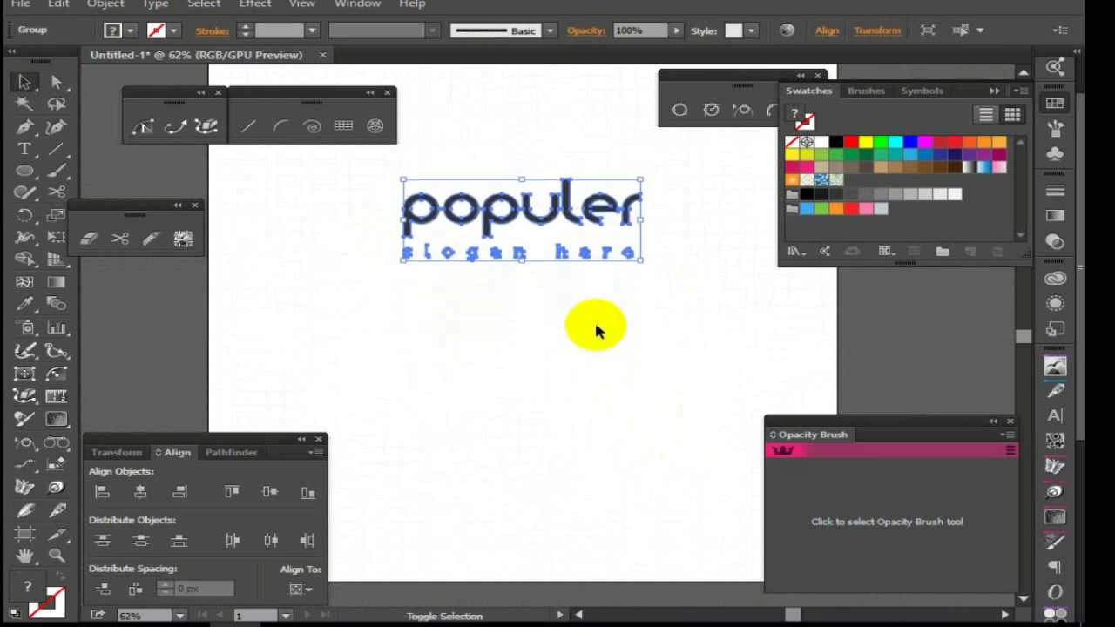
key(shift+Down)
key(shift+Down)
key(shift+Down)
click(137, 501)
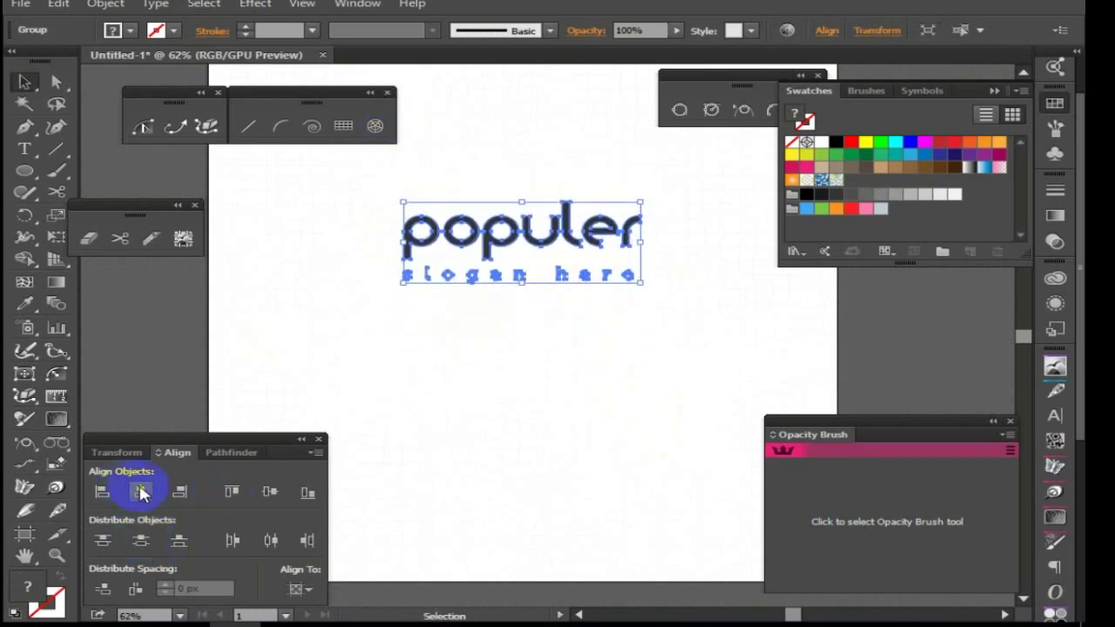
click(271, 493)
click(484, 495)
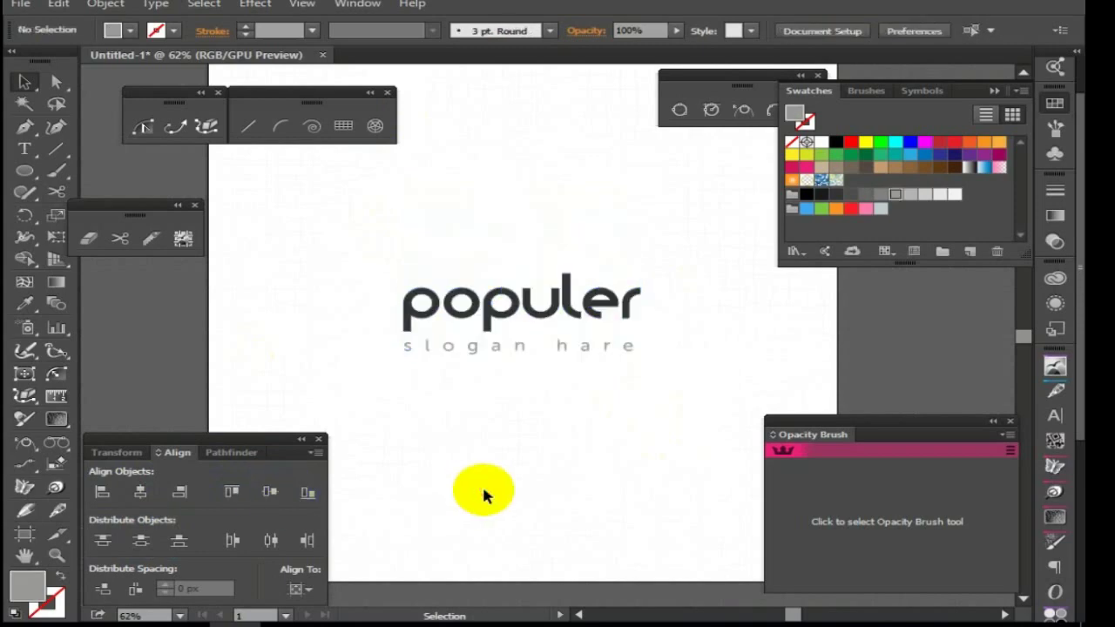